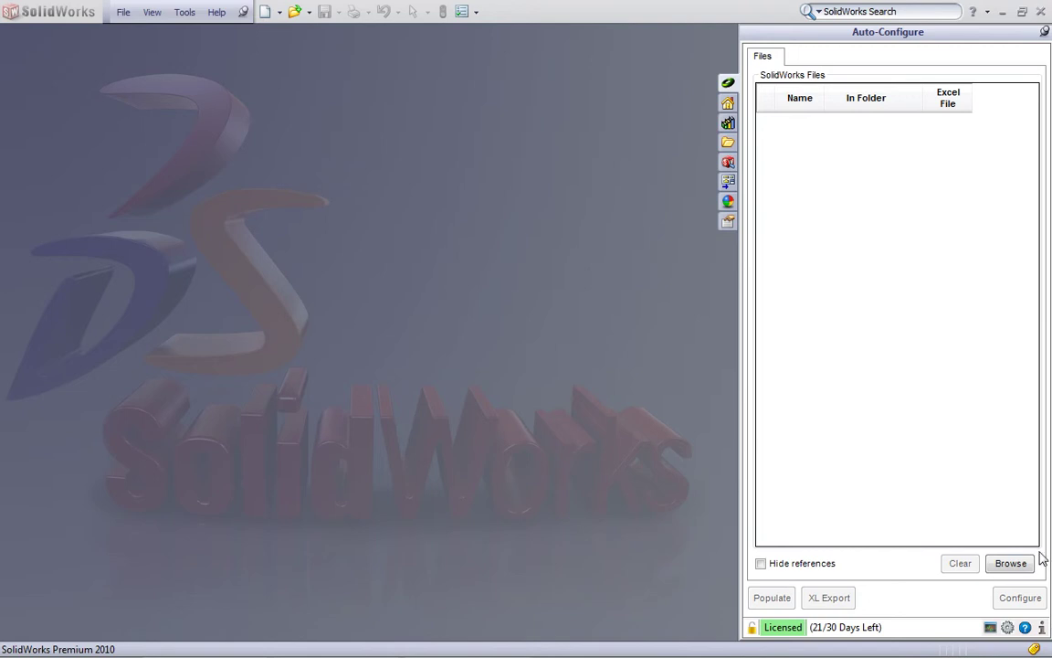
Browse to the Cabinet 2 folder and open CabinetAssy.SLDASM in Auto-Configure
{"action": "left_click", "coordinate": [1011, 562]}
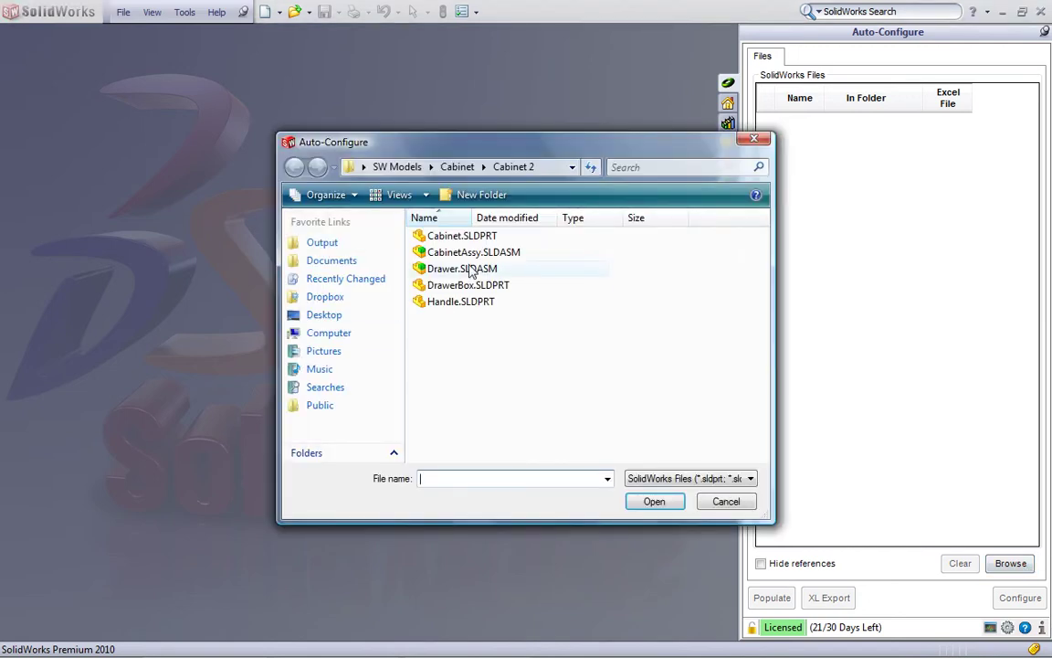
{"action": "double_click", "coordinate": [473, 252]}
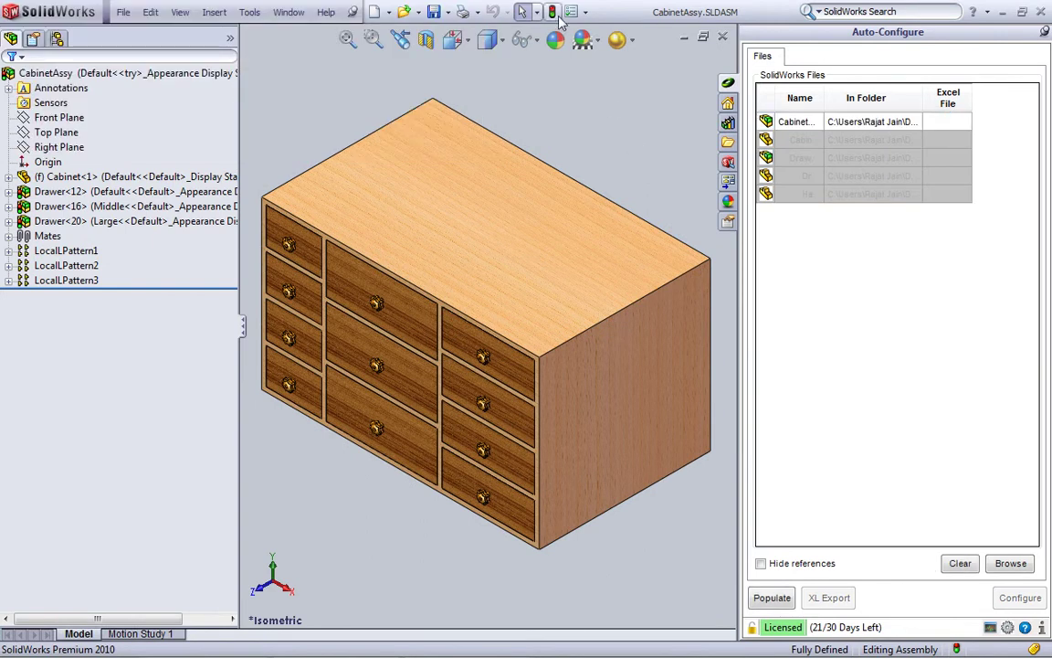
Populate the Auto-Configure list with CabinetAssy and its four referenced files
{"action": "left_click", "coordinate": [775, 600]}
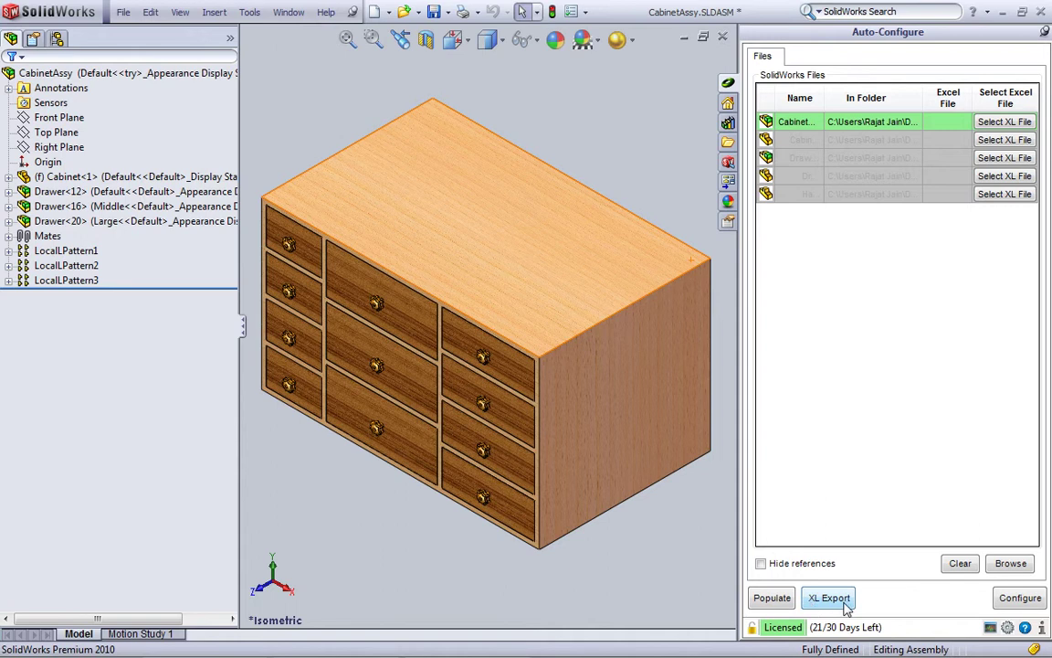
In Auto-Configure General Settings, save C:\Program Files\Auto-Configure\Output\ as the working directory
{"action": "left_click", "coordinate": [1020, 597]}
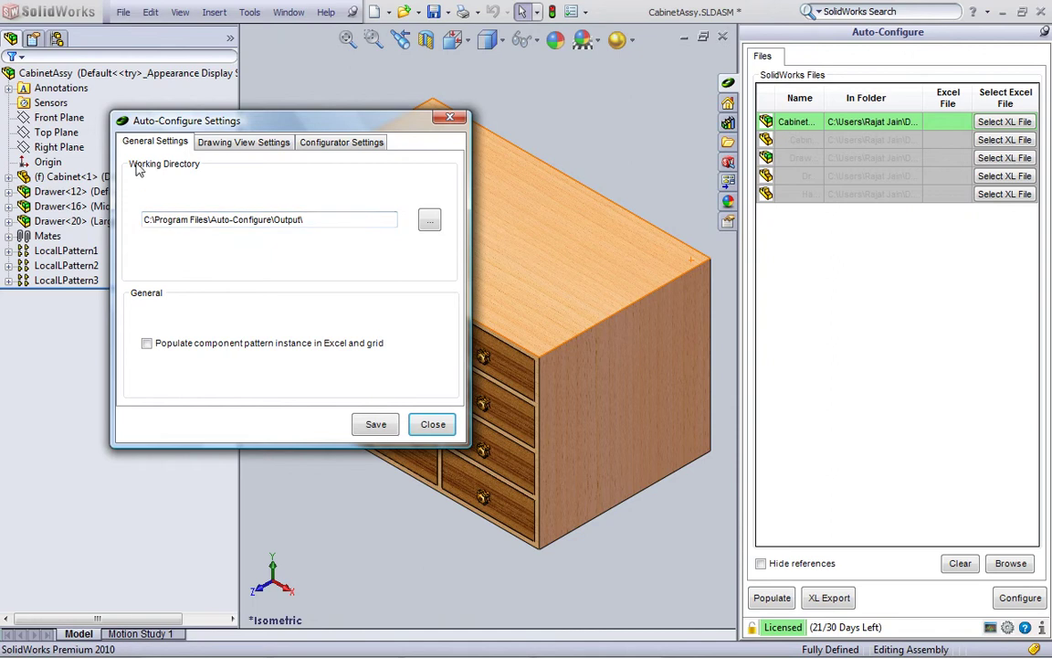
{"action": "left_click_drag", "start_coordinate": [143, 220], "coordinate": [346, 219]}
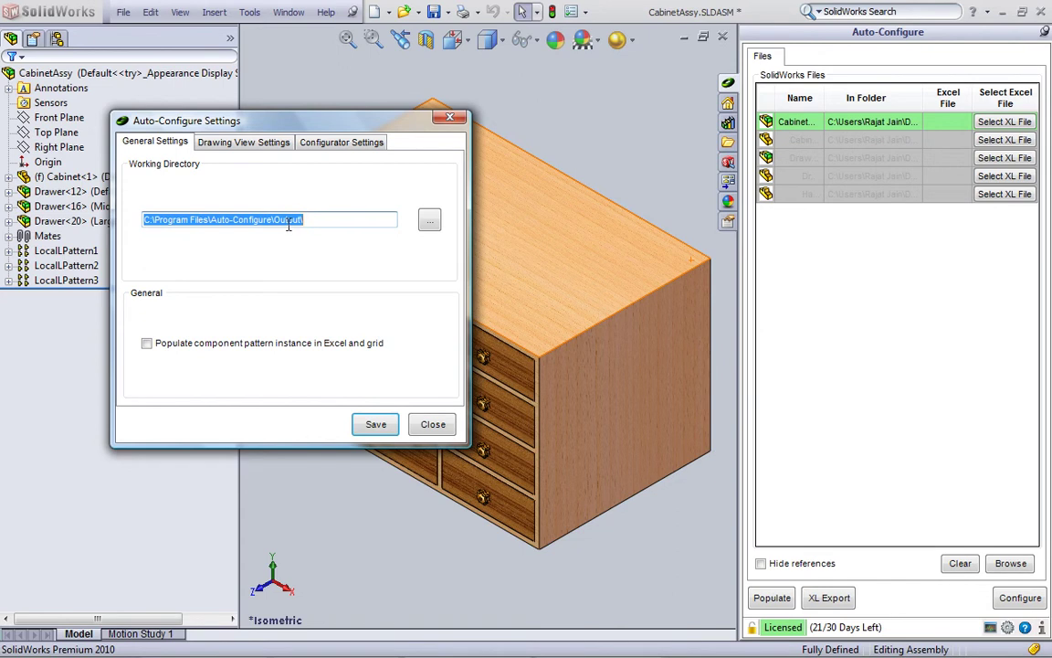
{"action": "left_click", "coordinate": [379, 424]}
{"action": "left_click", "coordinate": [431, 425]}
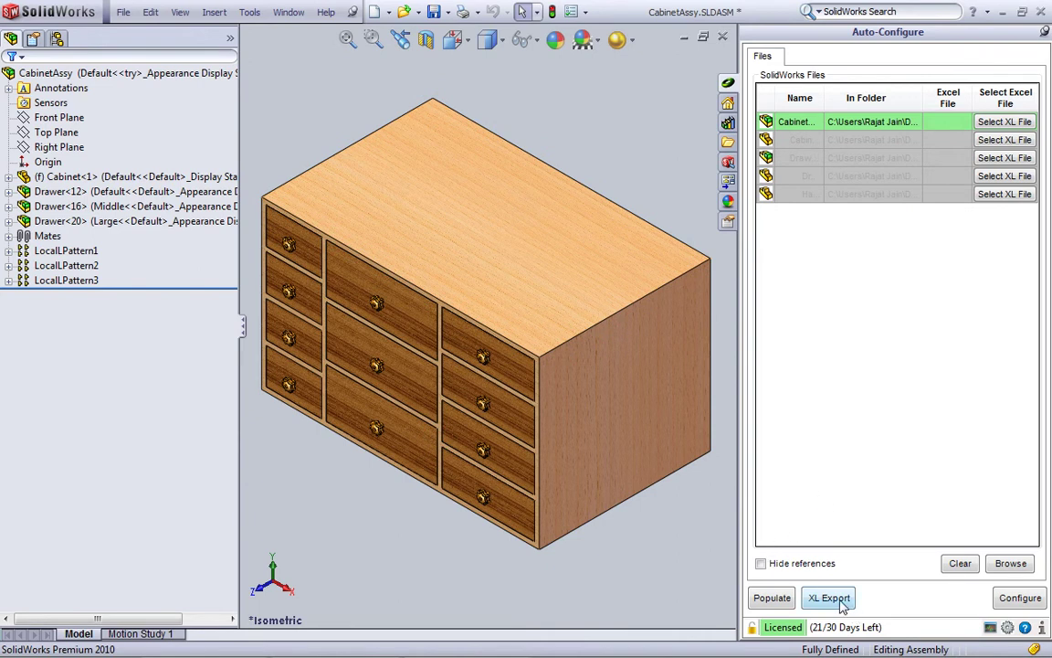
Export CabinetAssy's parameters to an Excel workbook with XL Export
{"action": "left_click", "coordinate": [828, 599]}
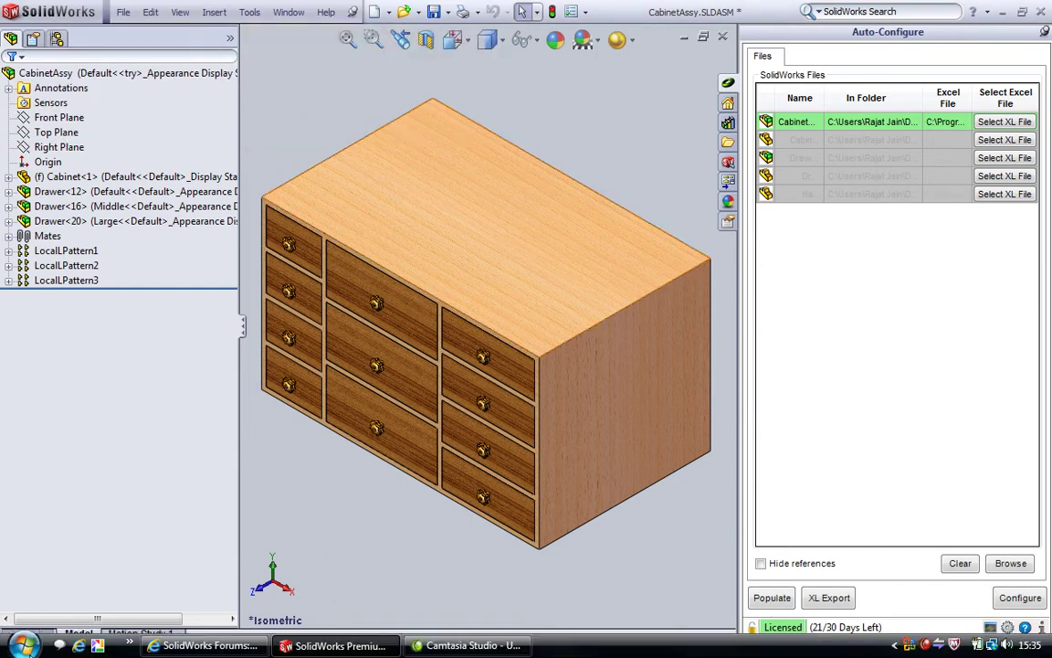
Go to C:\Program Files\Auto-Configure\Output and open CabinetAssy.xls in Excel
{"action": "left_click", "coordinate": [23, 645]}
{"action": "left_click", "coordinate": [219, 437]}
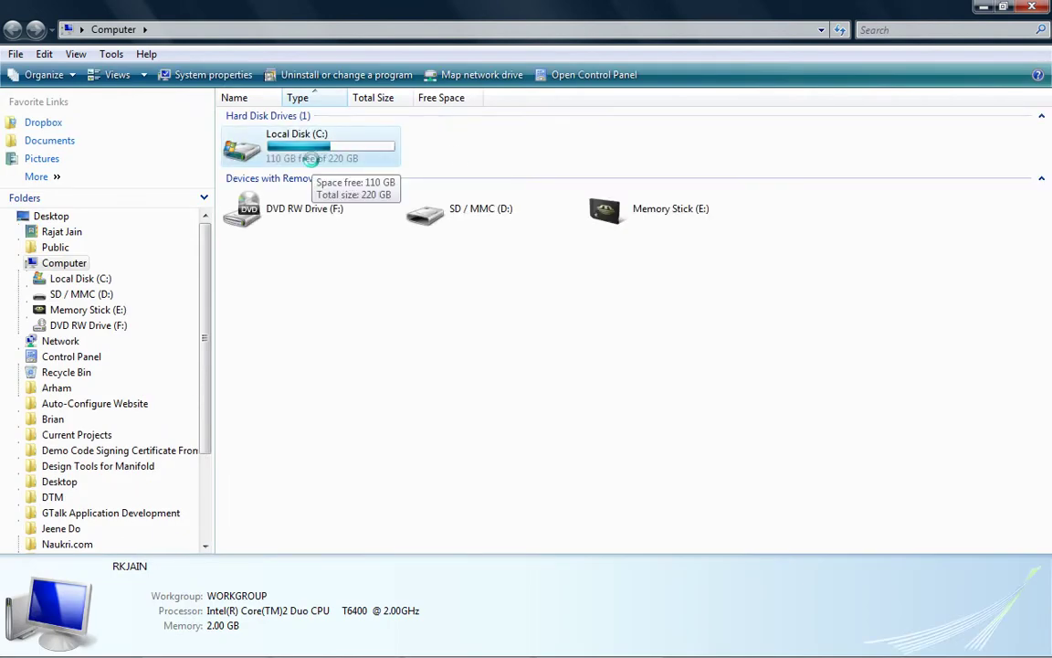
{"action": "double_click", "coordinate": [312, 157]}
{"action": "scroll", "coordinate": [333, 353], "scroll_direction": "down", "scroll_amount": 1}
{"action": "double_click", "coordinate": [304, 334]}
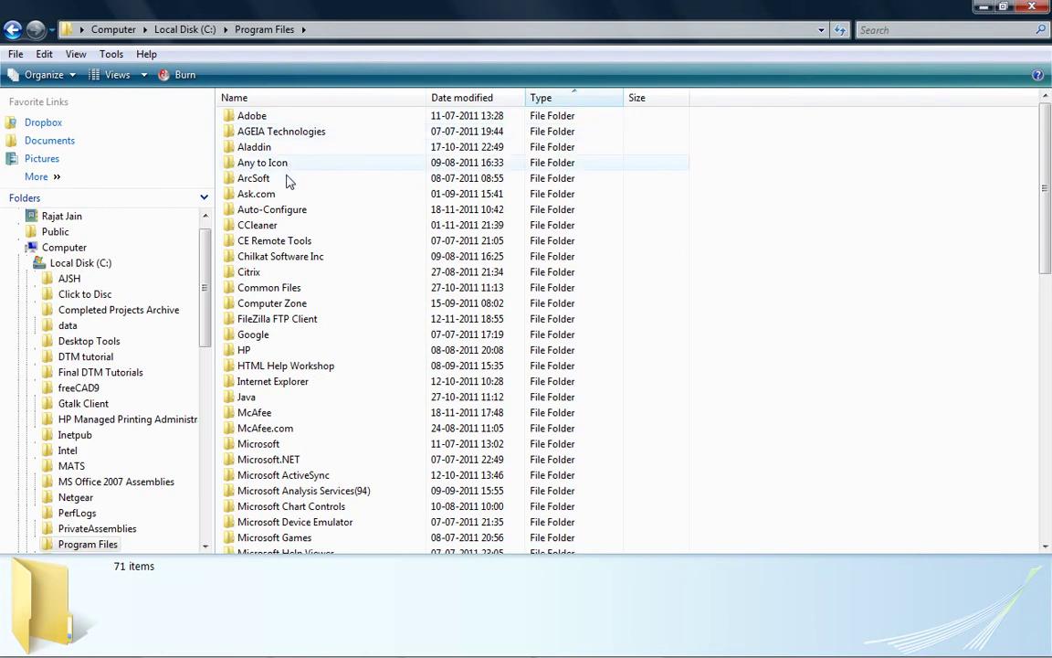
{"action": "left_click", "coordinate": [318, 211]}
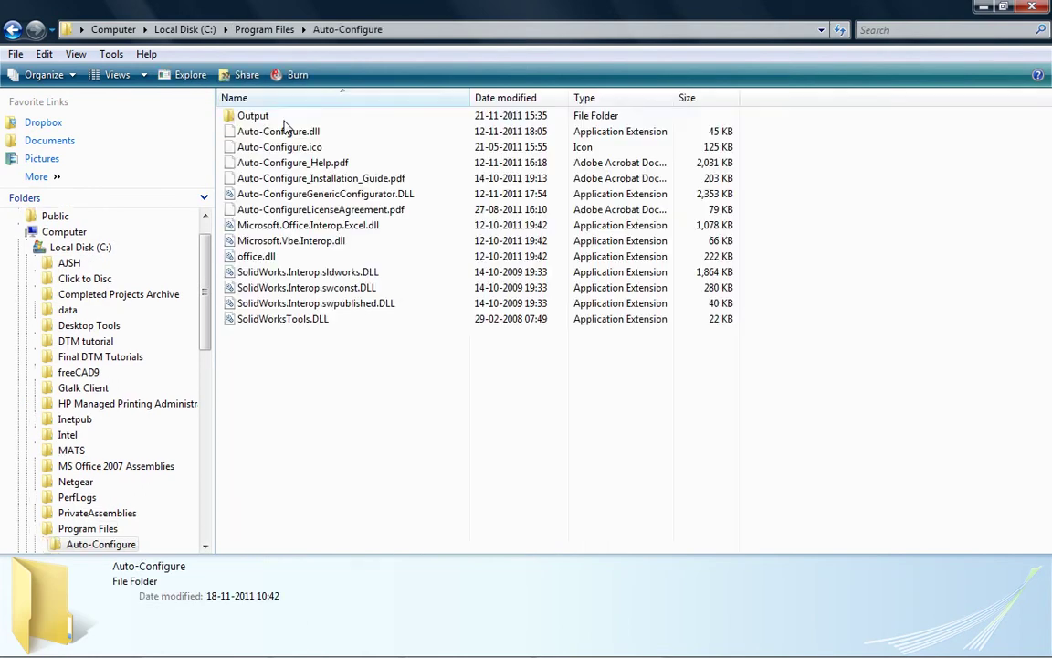
{"action": "double_click", "coordinate": [283, 111]}
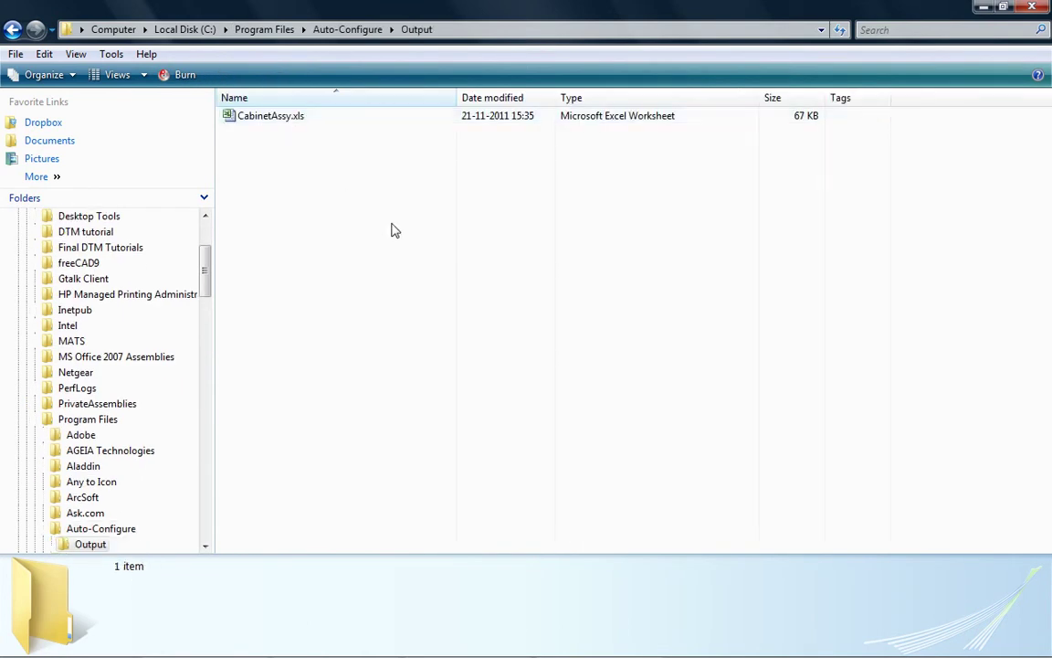
{"action": "double_click", "coordinate": [244, 121]}
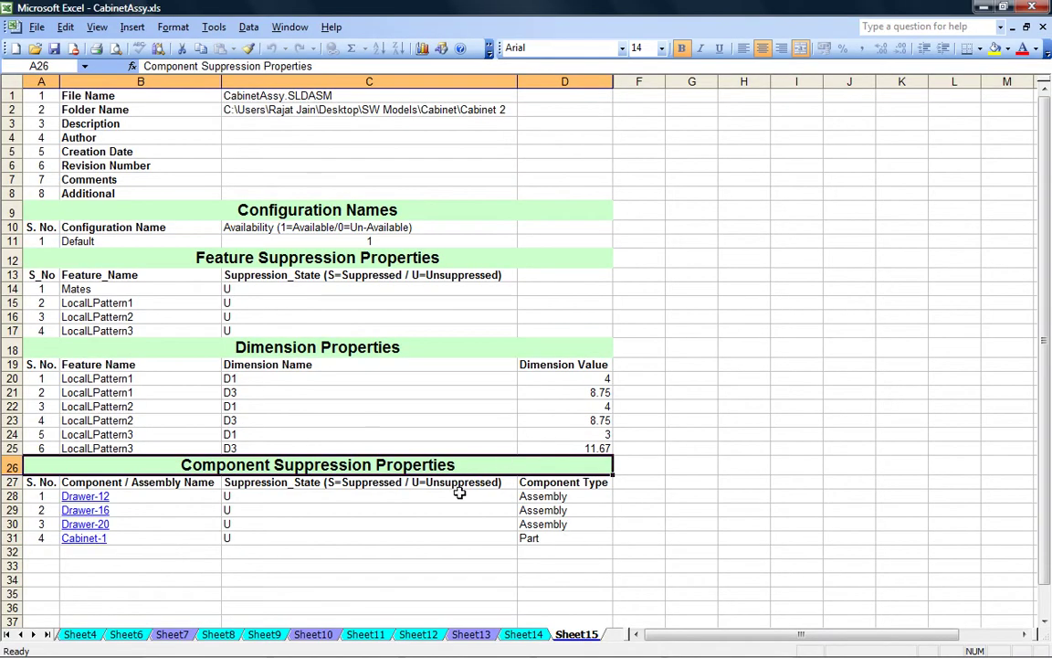
Review the Auto-Index component list and follow its link to Sheet4's DrawerBox properties
{"action": "left_click", "coordinate": [8, 635]}
{"action": "left_click", "coordinate": [77, 634]}
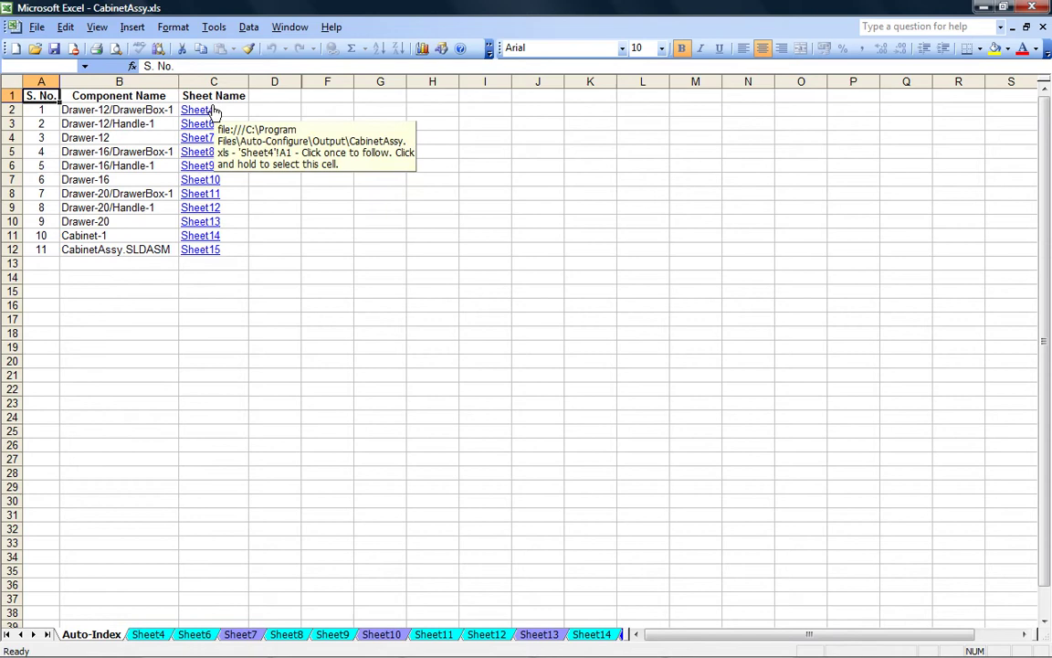
{"action": "left_click", "coordinate": [148, 83]}
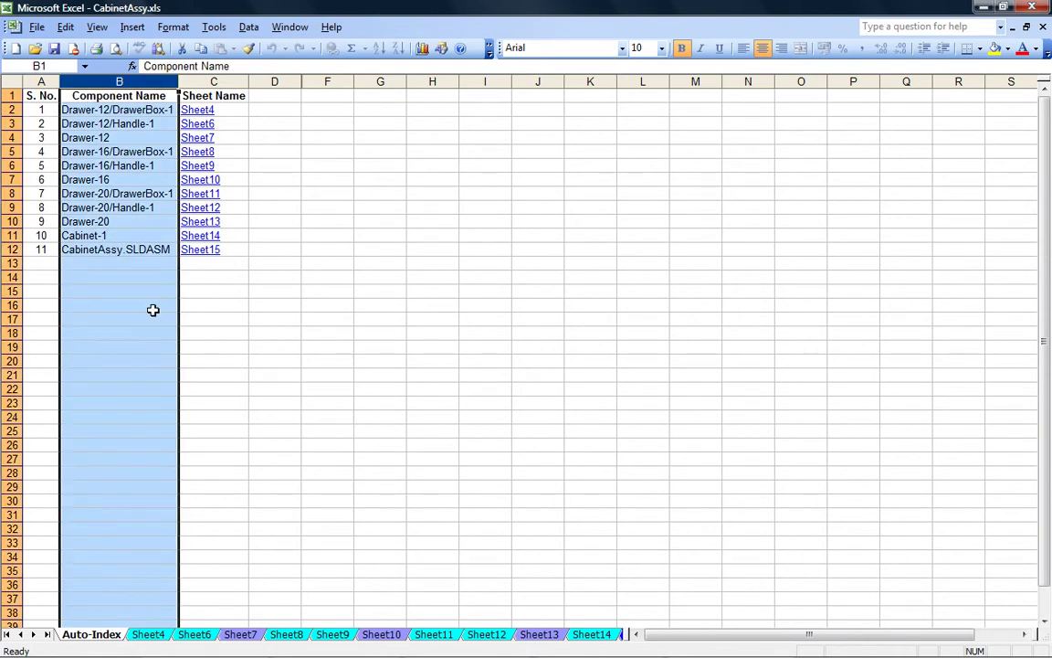
{"action": "left_click", "coordinate": [200, 111]}
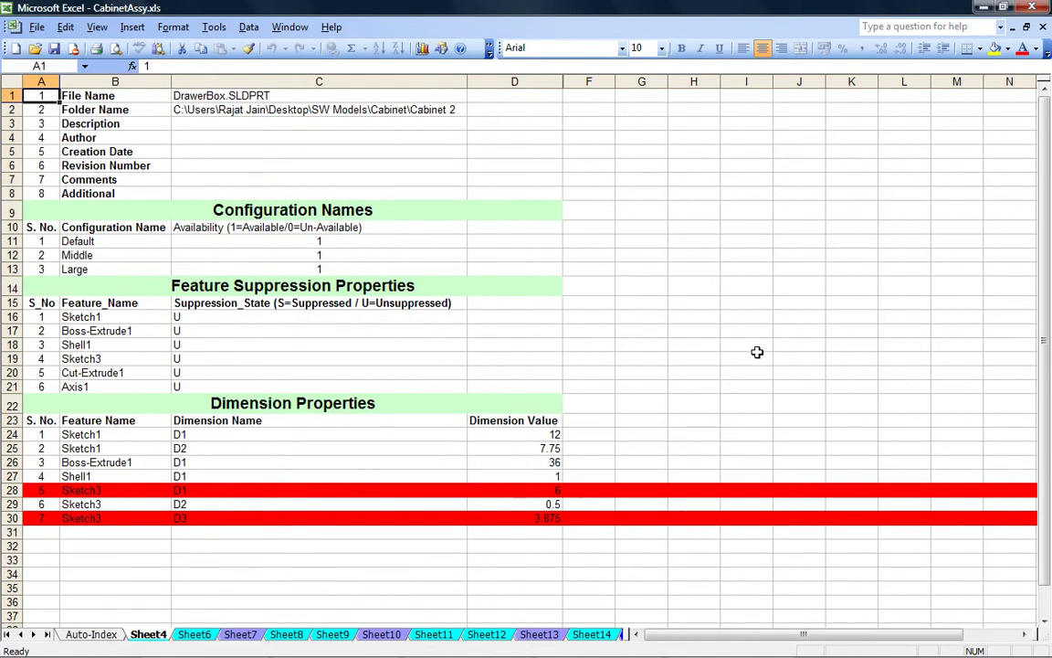
Check Sheet6's Handle properties, then select Sheet7's Drawer tables A10:D13 and A15:D19
{"action": "left_click", "coordinate": [187, 635]}
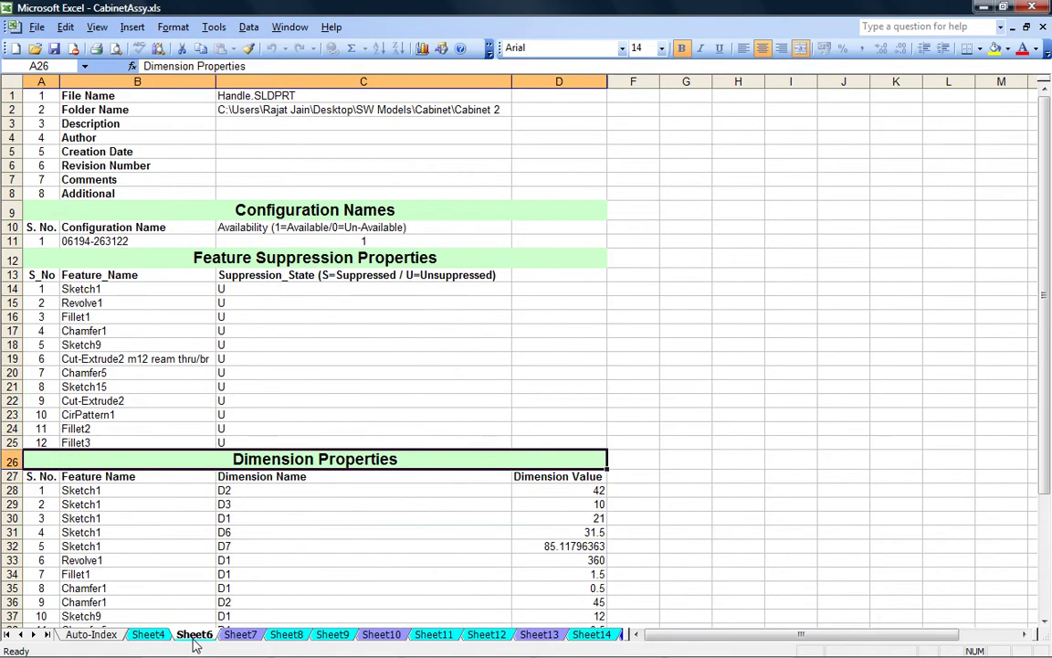
{"action": "left_click", "coordinate": [245, 635]}
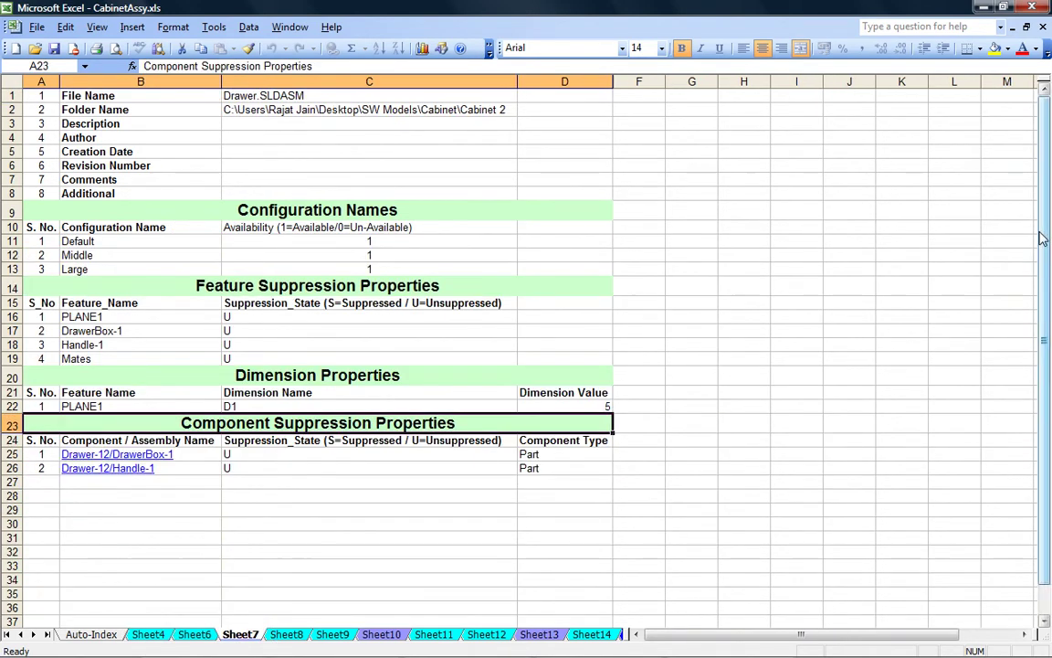
{"action": "left_click_drag", "start_coordinate": [36, 95], "coordinate": [571, 195]}
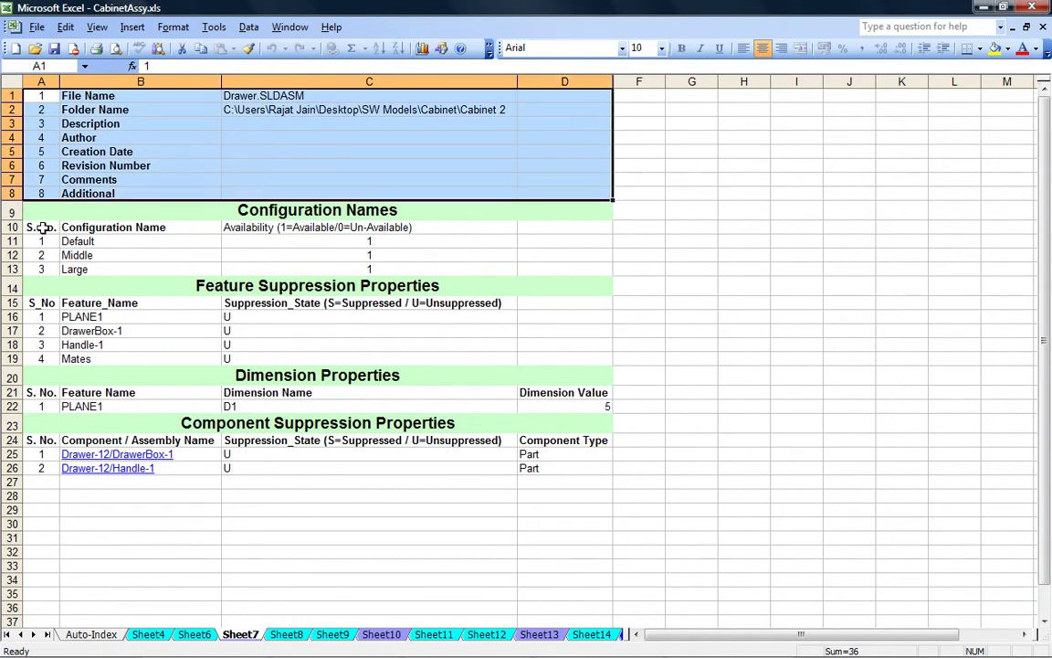
{"action": "left_click_drag", "start_coordinate": [42, 227], "coordinate": [571, 266]}
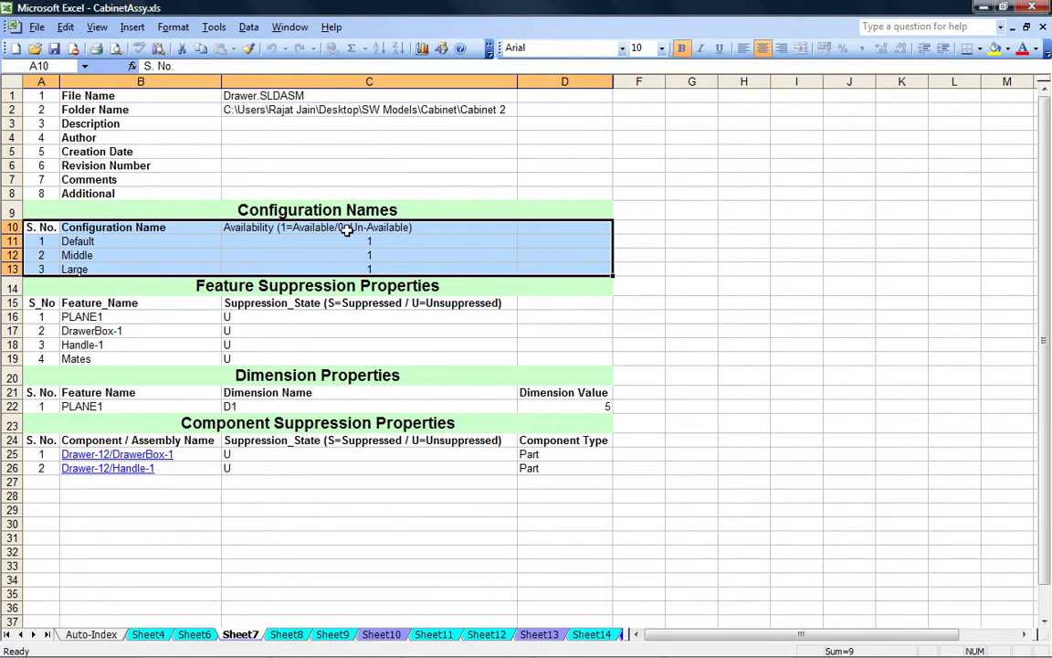
{"action": "left_click_drag", "start_coordinate": [34, 228], "coordinate": [594, 274]}
{"action": "left_click", "coordinate": [41, 304]}
{"action": "left_click_drag", "start_coordinate": [41, 305], "coordinate": [606, 356]}
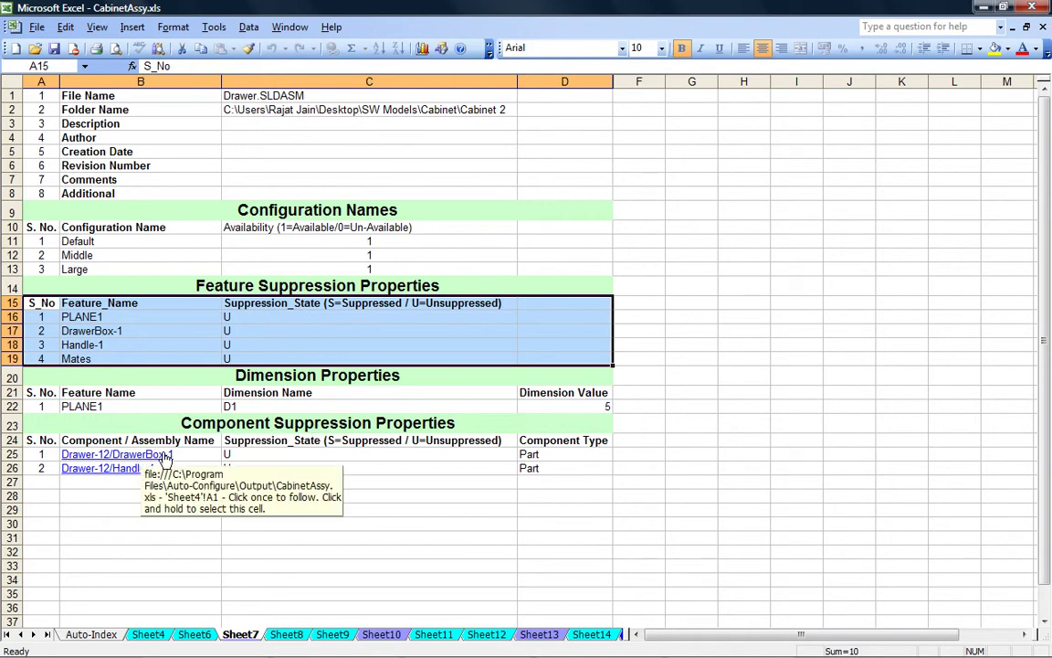
{"action": "left_click", "coordinate": [122, 456]}
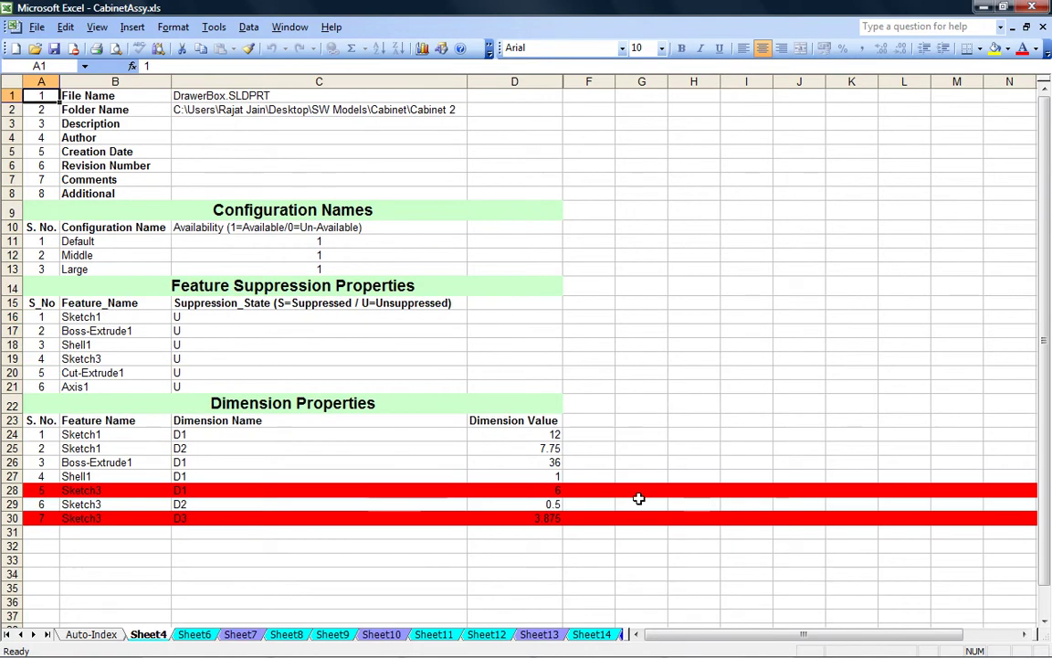
{"action": "scroll", "coordinate": [700, 447], "scroll_direction": "down", "scroll_amount": 3}
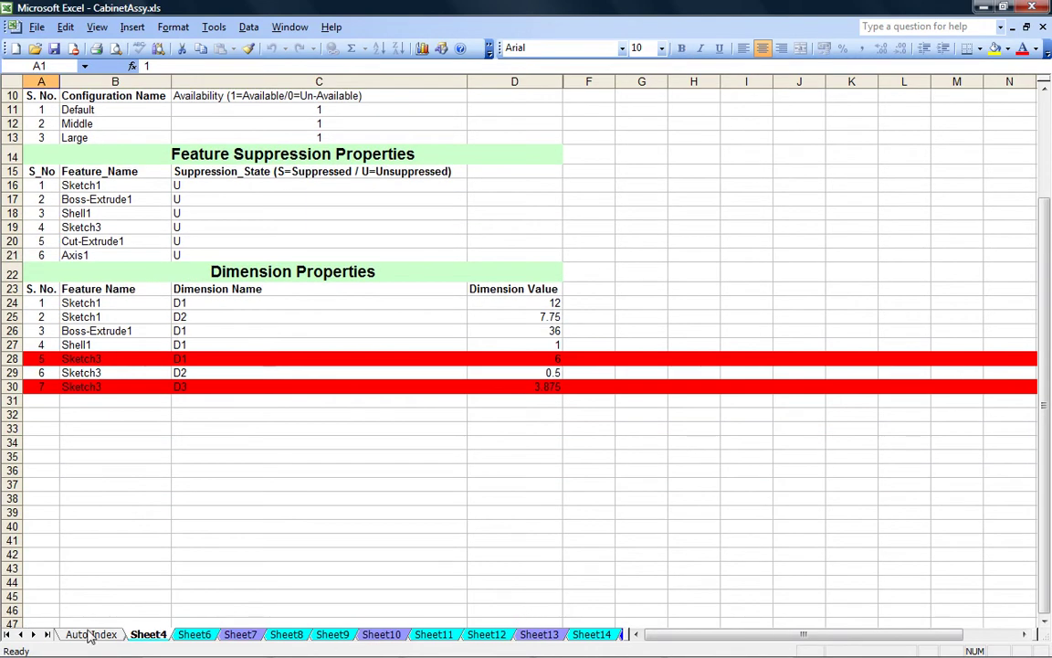
{"action": "left_click", "coordinate": [92, 634]}
{"action": "left_click", "coordinate": [198, 248]}
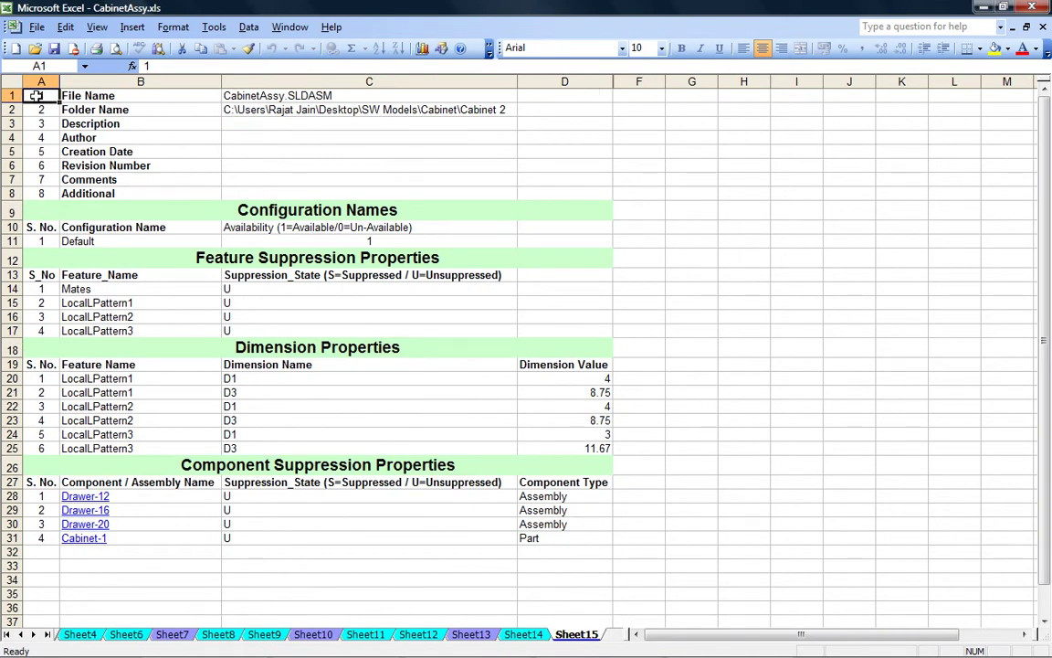
{"action": "left_click_drag", "start_coordinate": [37, 95], "coordinate": [603, 538]}
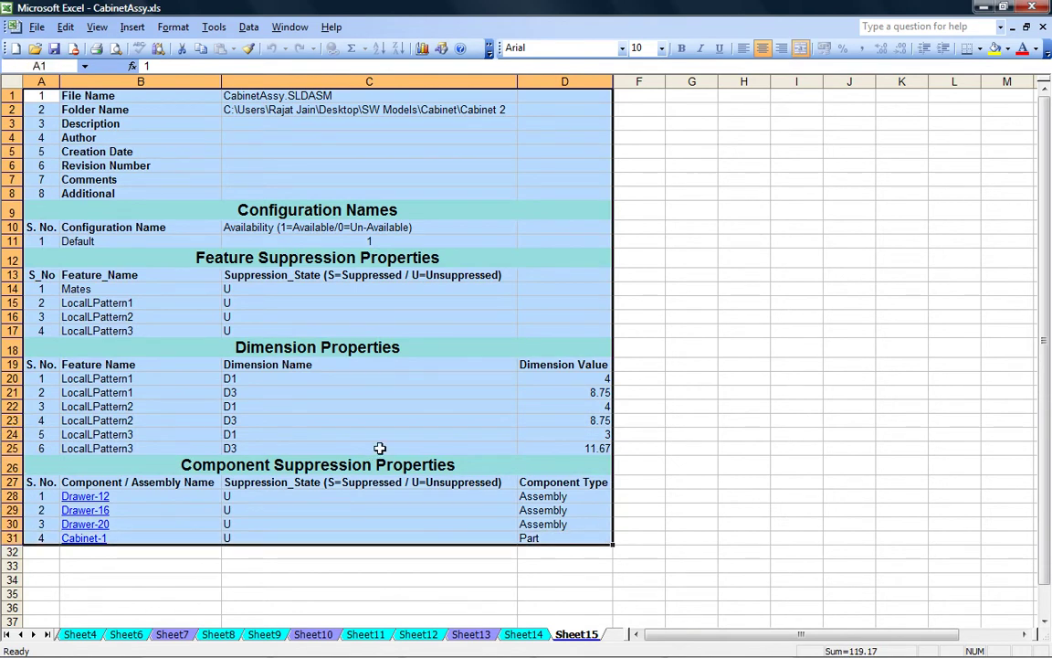
{"action": "left_click", "coordinate": [656, 180]}
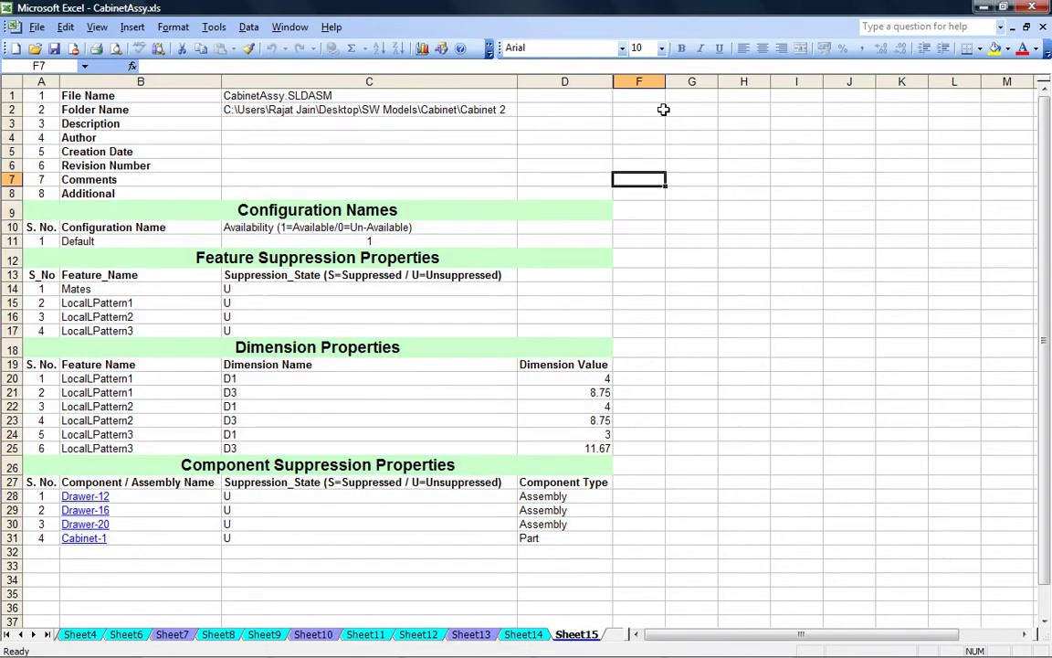
{"action": "left_click", "coordinate": [655, 97]}
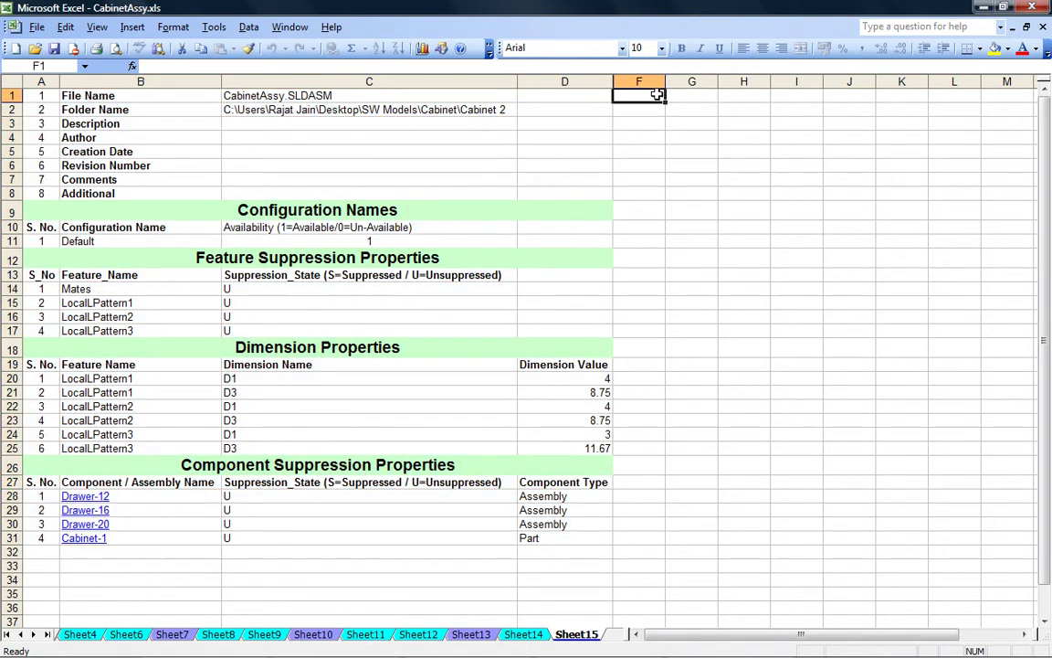
{"action": "left_click", "coordinate": [692, 95]}
{"action": "left_click", "coordinate": [743, 95]}
{"action": "left_click", "coordinate": [796, 95]}
{"action": "left_click", "coordinate": [849, 95]}
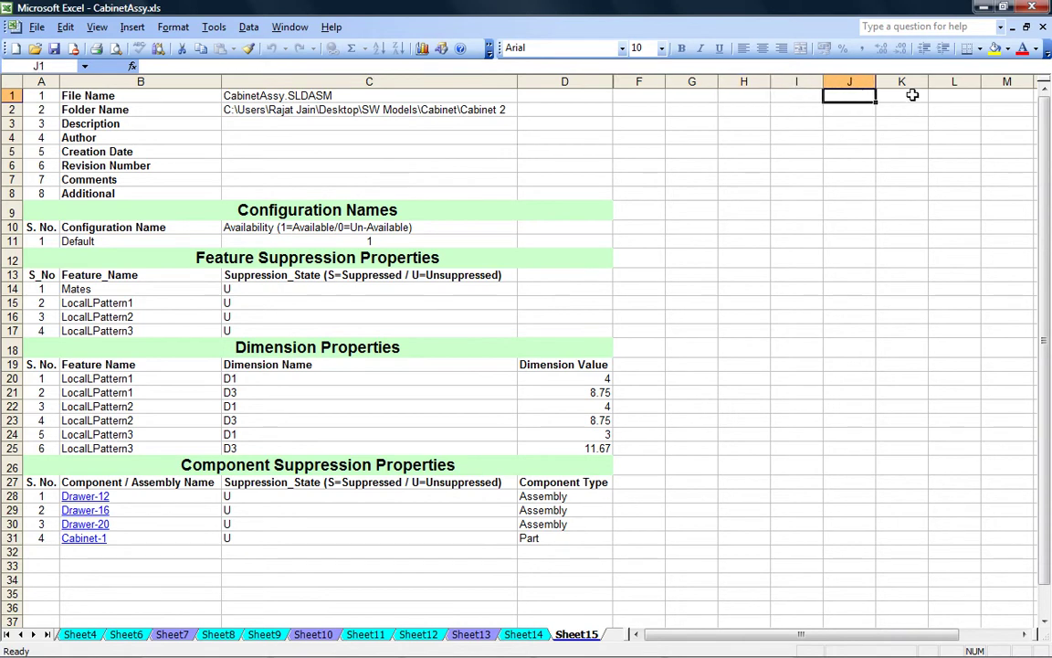
{"action": "left_click", "coordinate": [911, 95]}
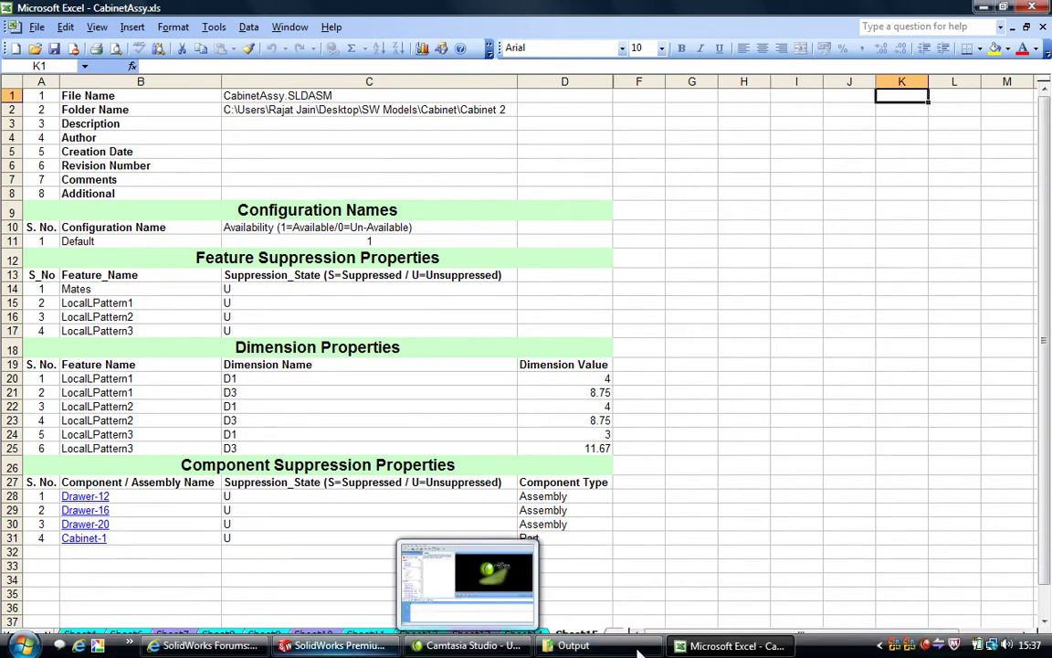
Open CabinetAssy_New.xls from C:\Temp\output, dismissing the macro and design-mode prompts
{"action": "left_click", "coordinate": [584, 644]}
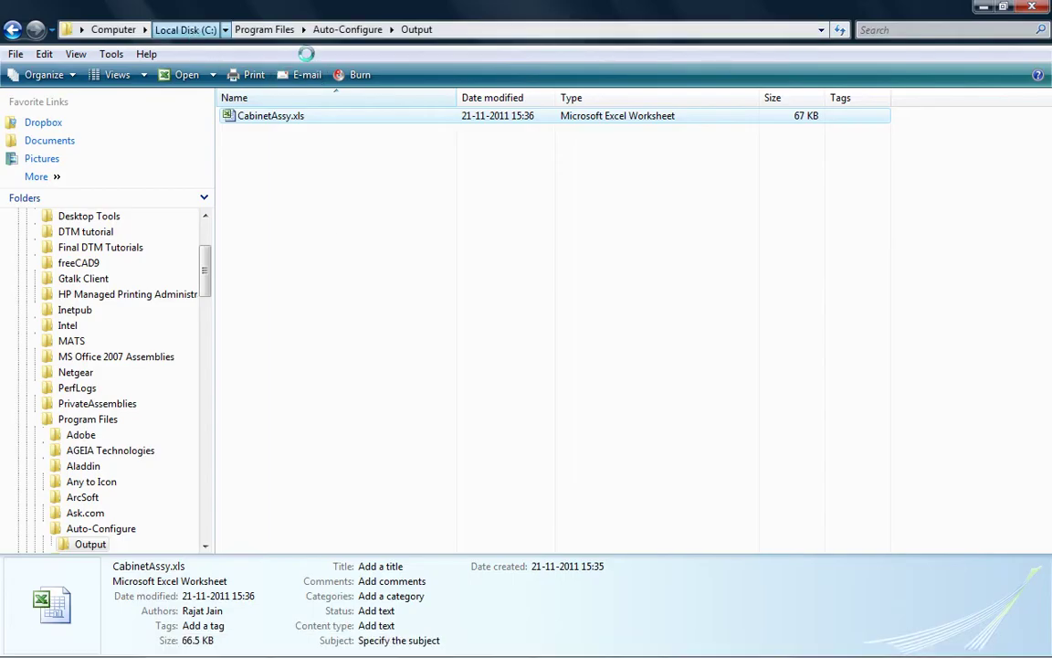
{"action": "left_click", "coordinate": [184, 30]}
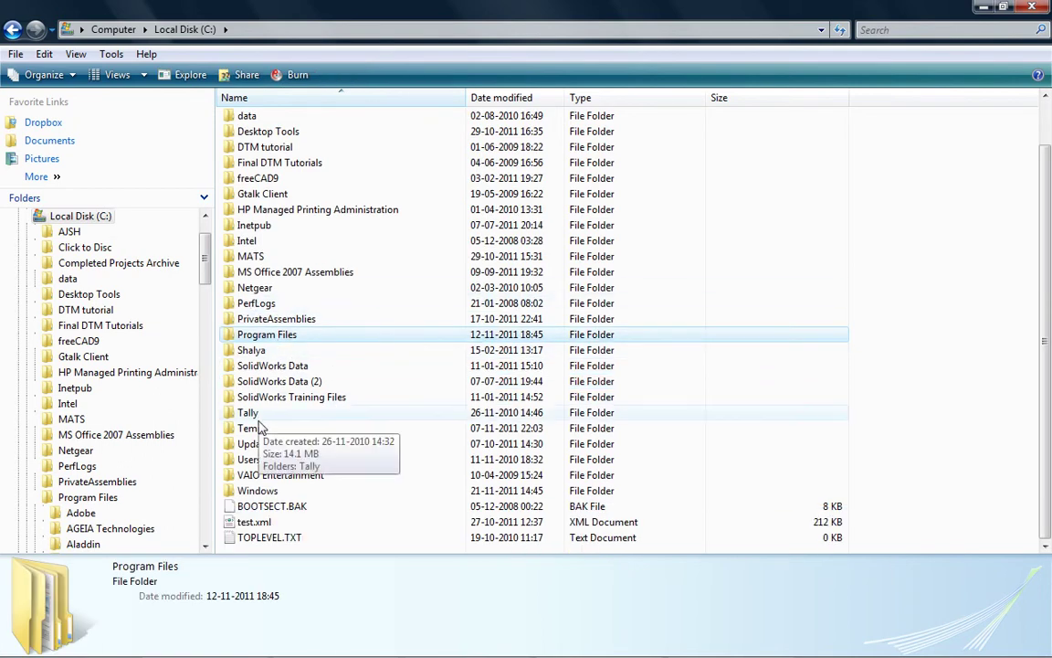
{"action": "left_click", "coordinate": [335, 425]}
{"action": "double_click", "coordinate": [336, 417]}
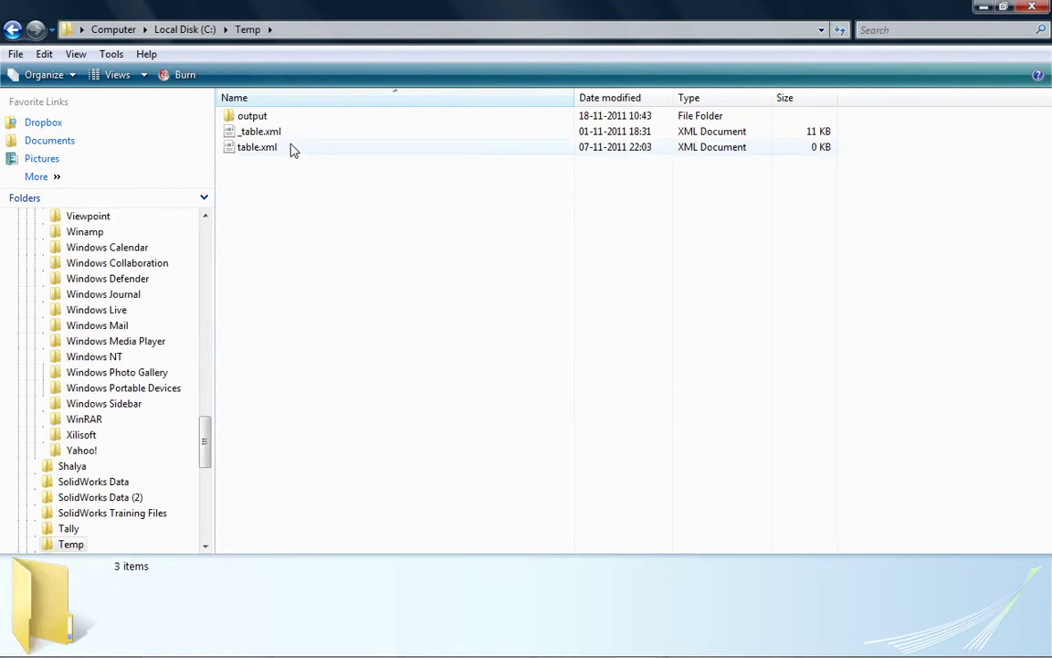
{"action": "double_click", "coordinate": [284, 115]}
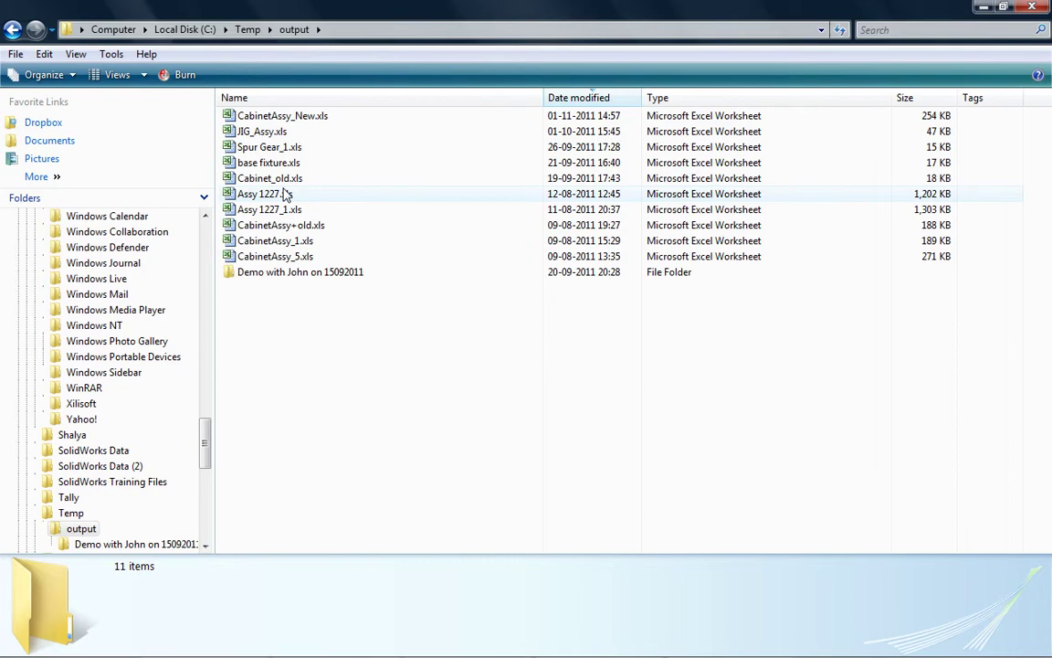
{"action": "double_click", "coordinate": [307, 120]}
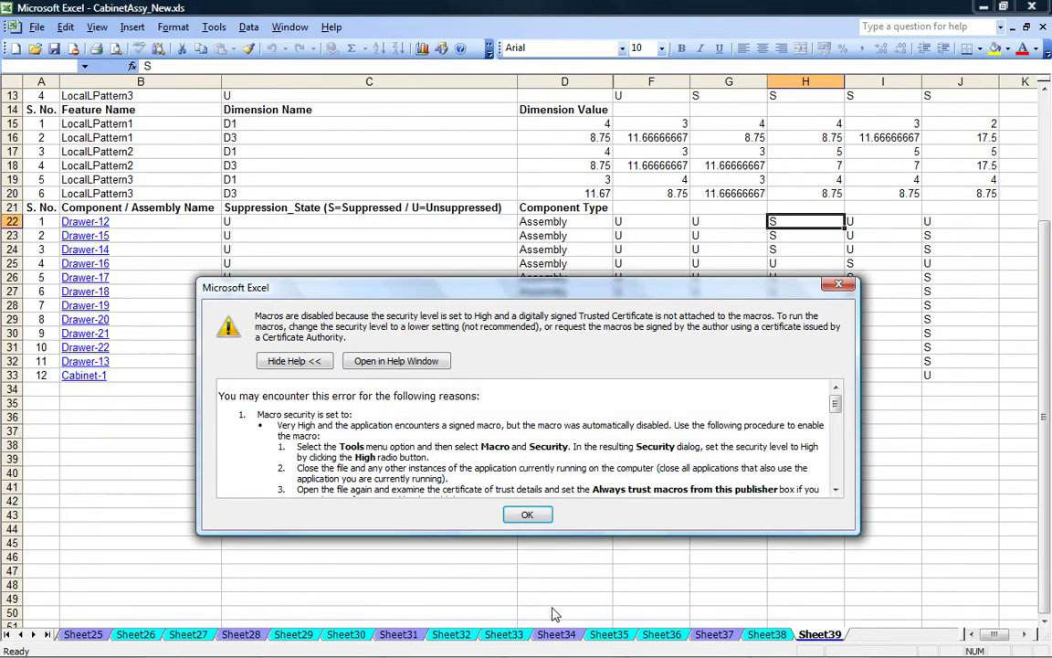
{"action": "left_click", "coordinate": [530, 513]}
{"action": "left_click", "coordinate": [490, 350]}
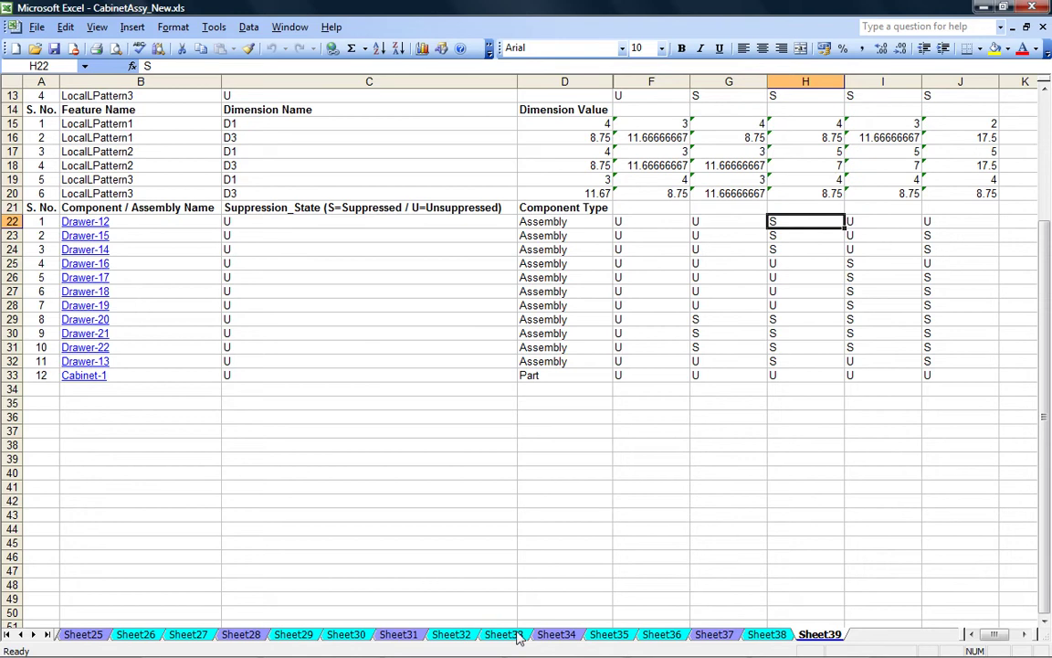
Inspect configuration columns F–J on Sheet39 and Sheet38, then return to SolidWorks
{"action": "scroll", "coordinate": [791, 512], "scroll_direction": "up", "scroll_amount": 4}
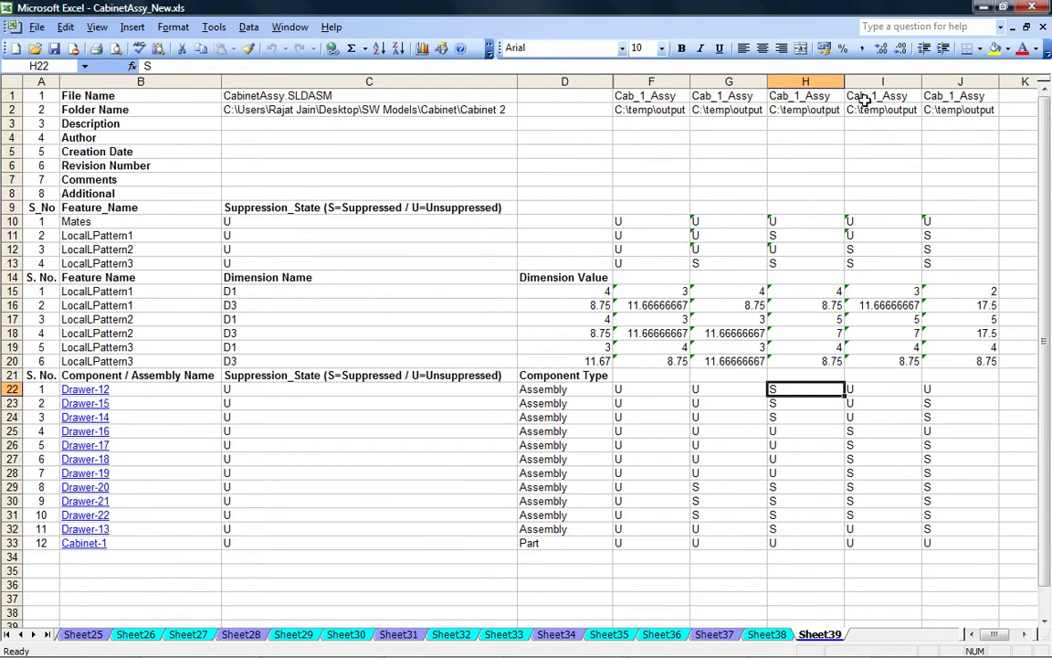
{"action": "left_click_drag", "start_coordinate": [657, 82], "coordinate": [961, 84]}
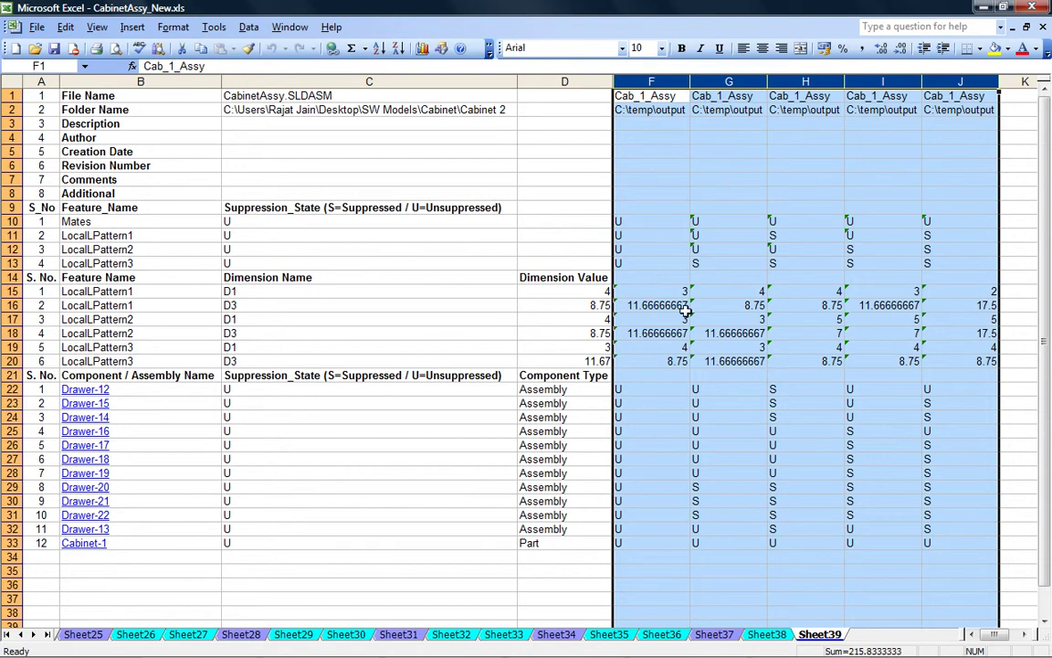
{"action": "scroll", "coordinate": [748, 491], "scroll_direction": "down", "scroll_amount": 4}
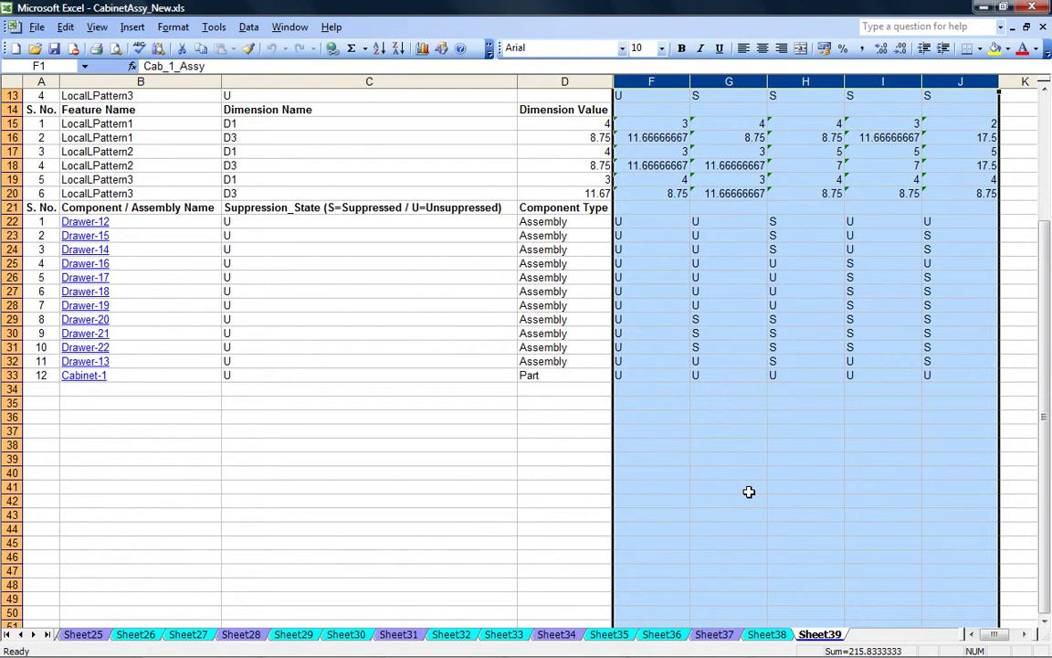
{"action": "left_click", "coordinate": [765, 637]}
{"action": "scroll", "coordinate": [728, 556], "scroll_direction": "up", "scroll_amount": 7}
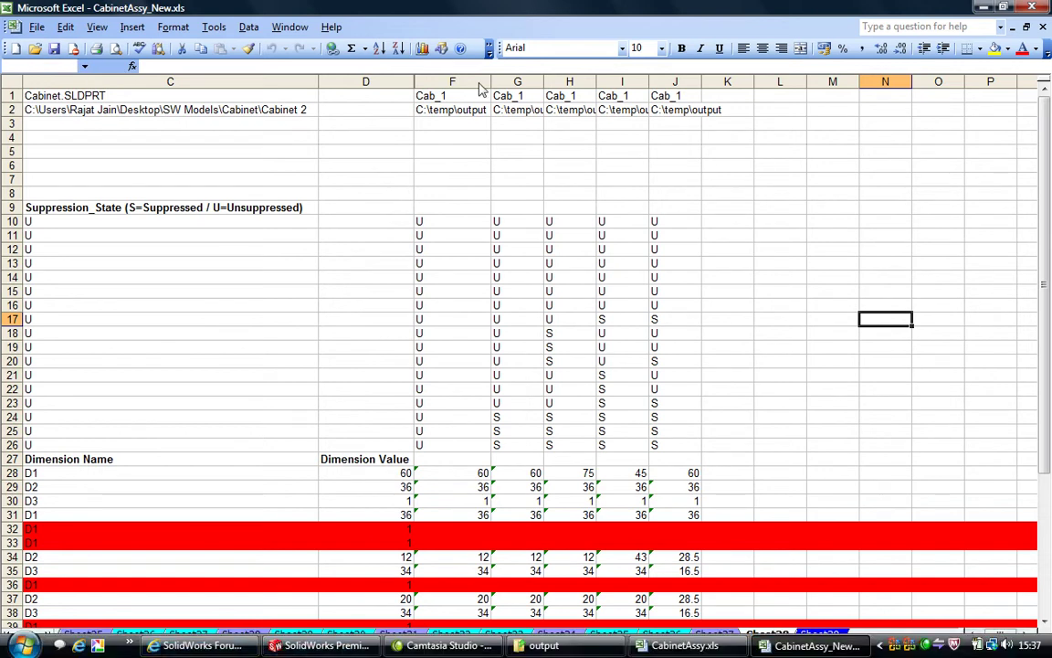
{"action": "left_click", "coordinate": [320, 645]}
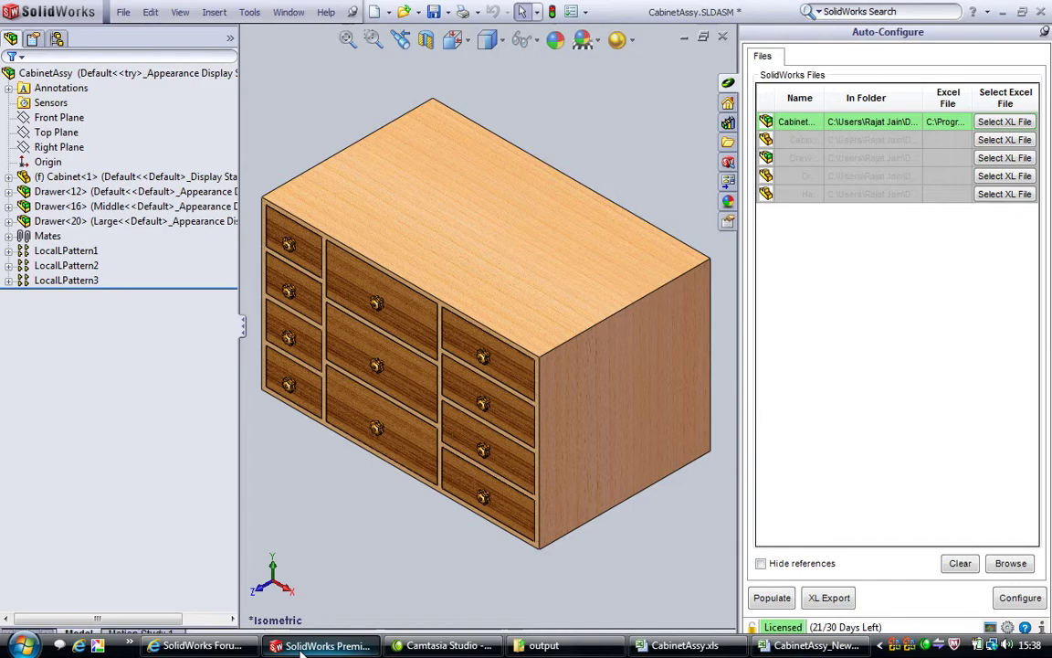
Link the CabinetAssy entry to C:\Temp\output\CabinetAssy_New.xls through the Select XL File dialog
{"action": "left_click", "coordinate": [1004, 123]}
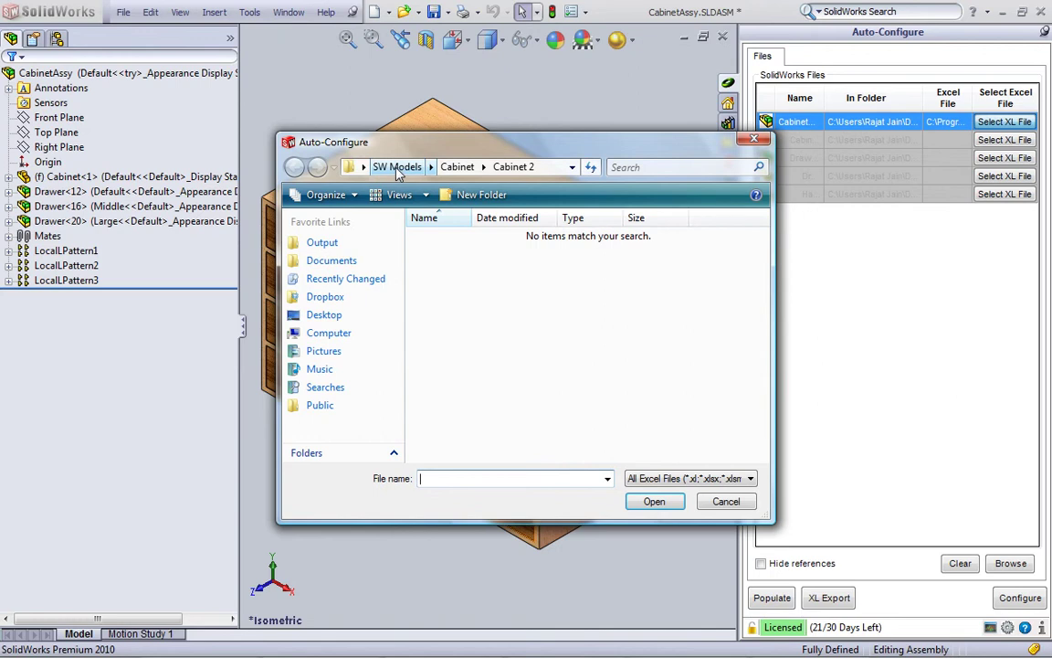
{"action": "left_click", "coordinate": [325, 242]}
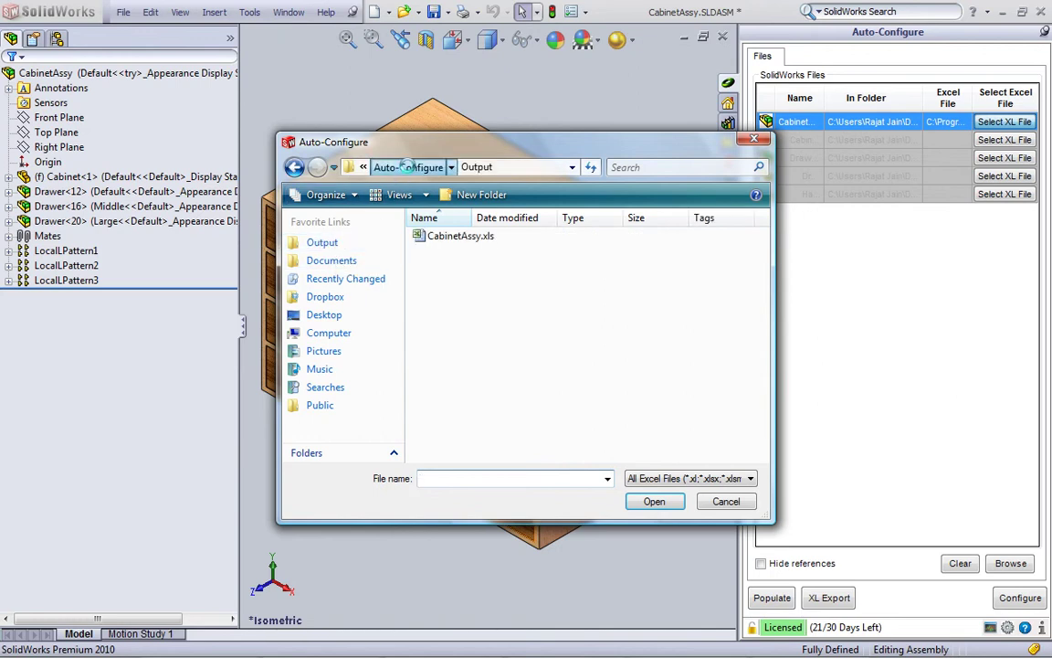
{"action": "left_click", "coordinate": [406, 166]}
{"action": "left_click", "coordinate": [402, 166]}
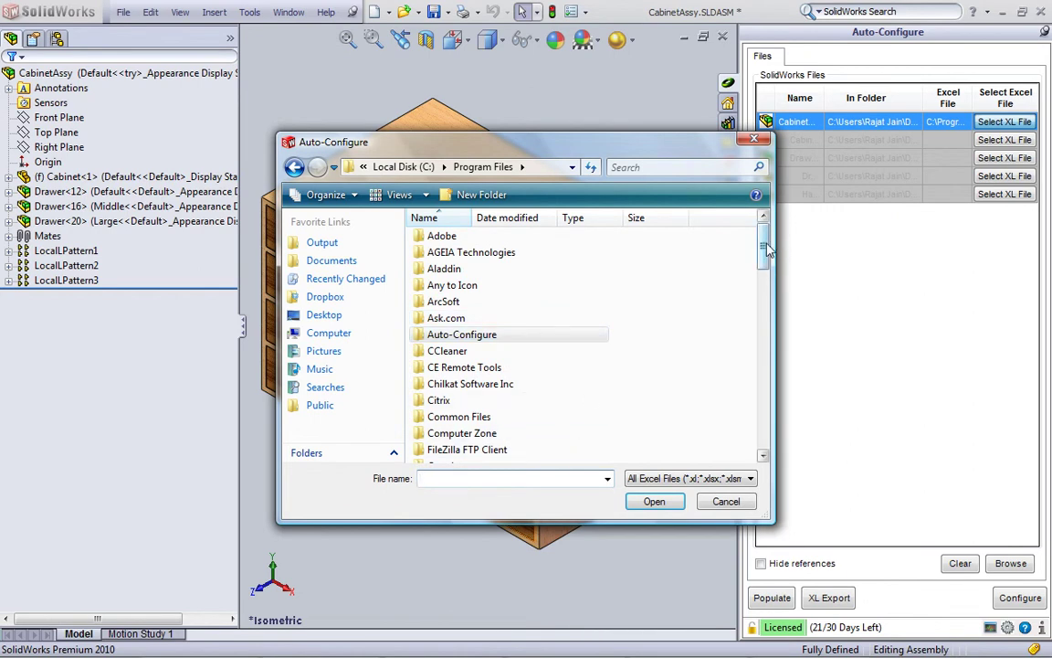
{"action": "left_click_drag", "start_coordinate": [763, 245], "coordinate": [763, 370]}
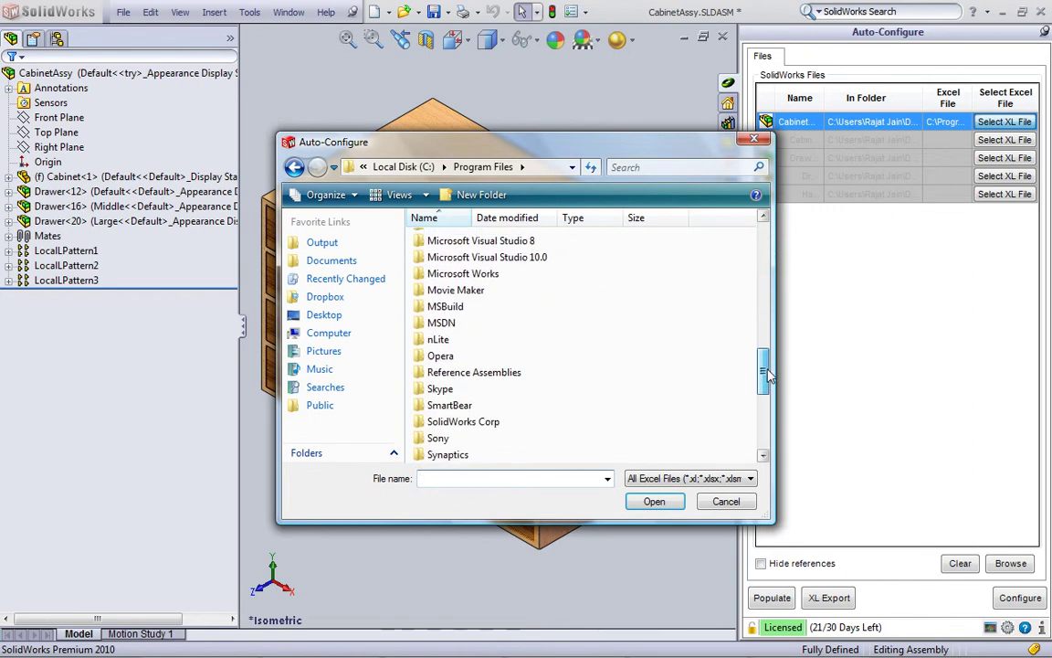
{"action": "scroll", "coordinate": [694, 347], "scroll_direction": "down", "scroll_amount": 3}
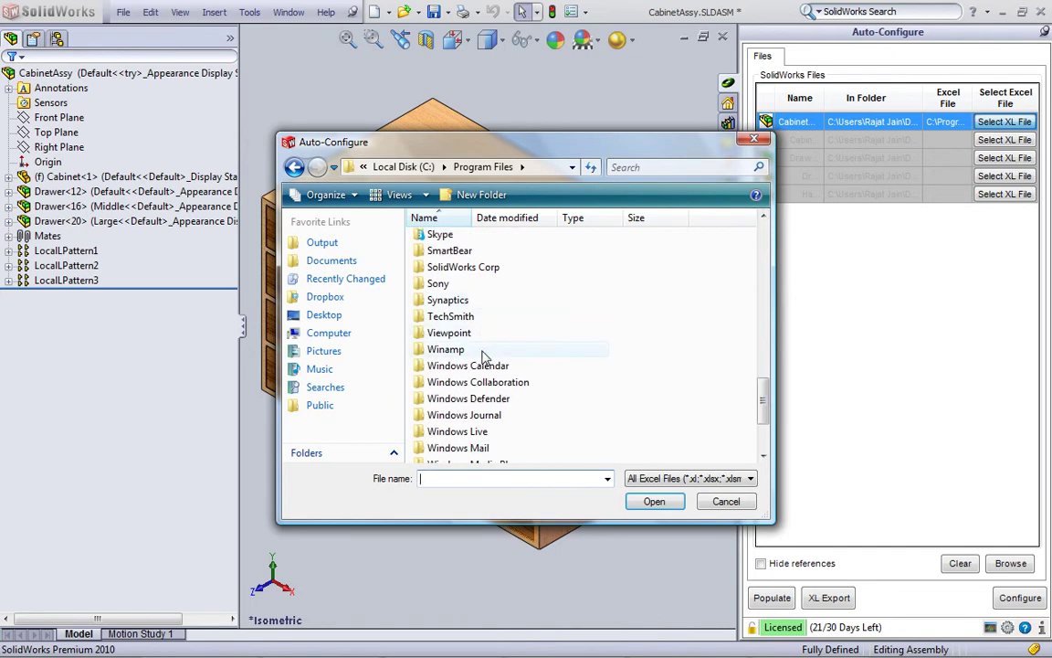
{"action": "left_click", "coordinate": [403, 166]}
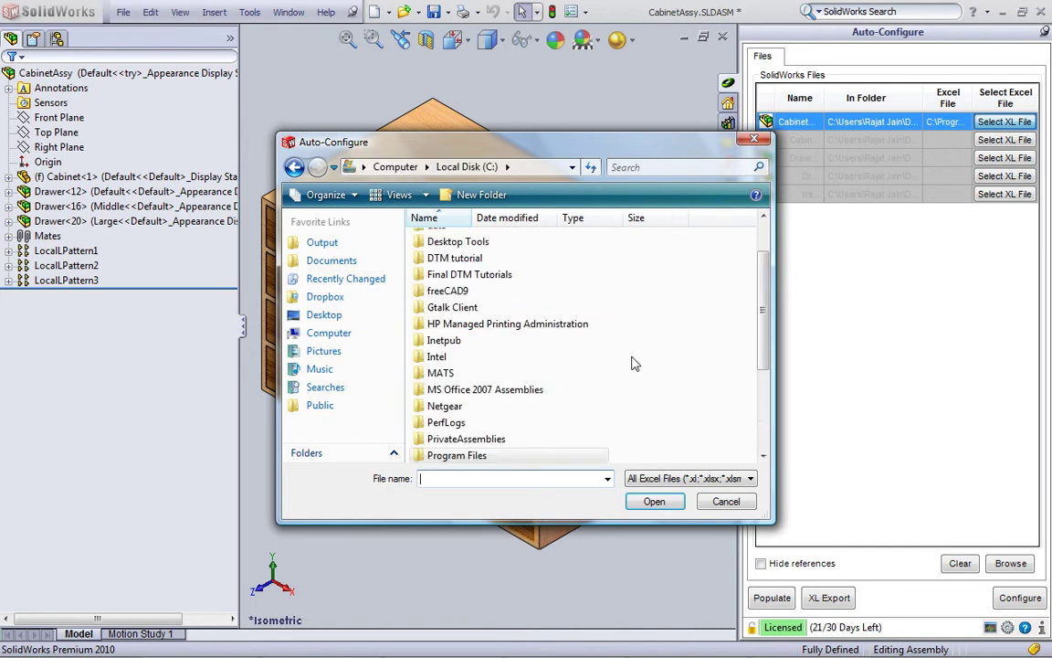
{"action": "left_click_drag", "start_coordinate": [763, 321], "coordinate": [742, 394]}
{"action": "double_click", "coordinate": [477, 403]}
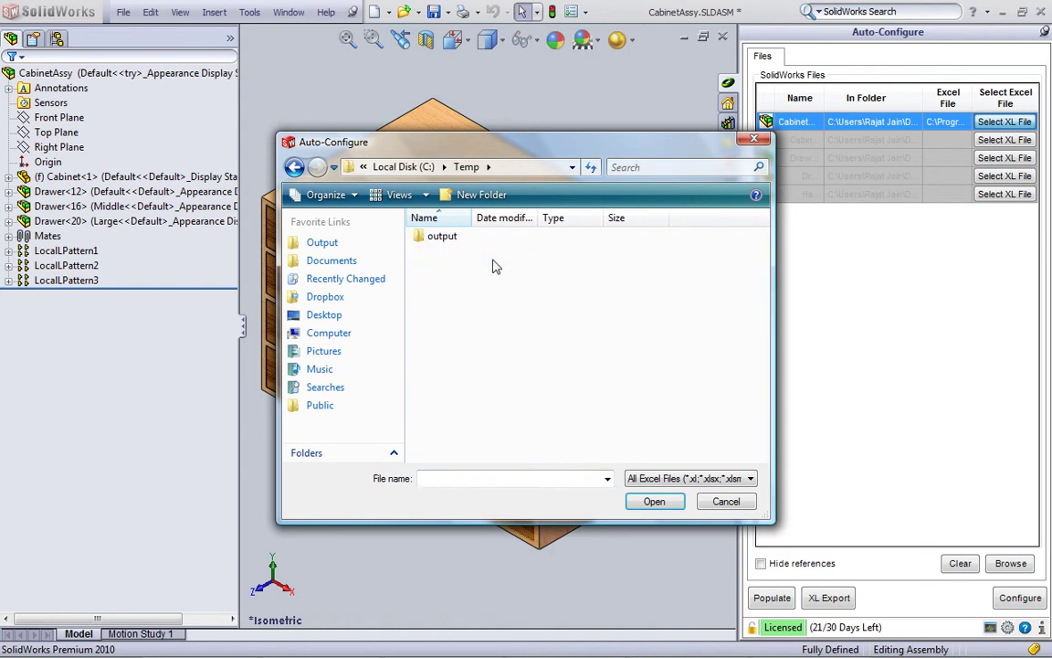
{"action": "double_click", "coordinate": [482, 237]}
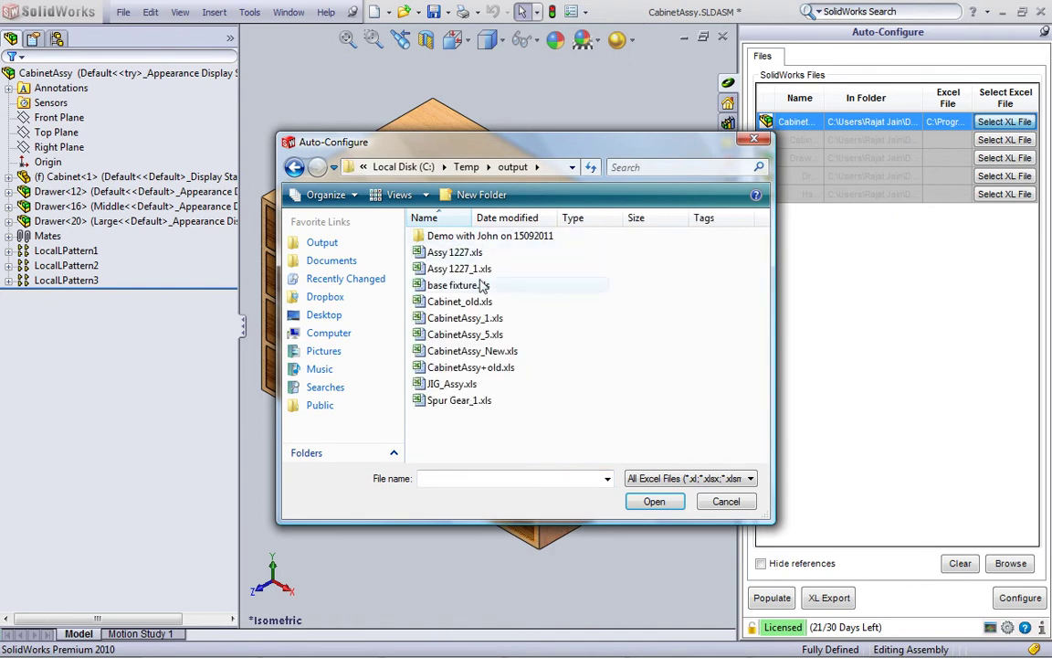
{"action": "left_click", "coordinate": [472, 353]}
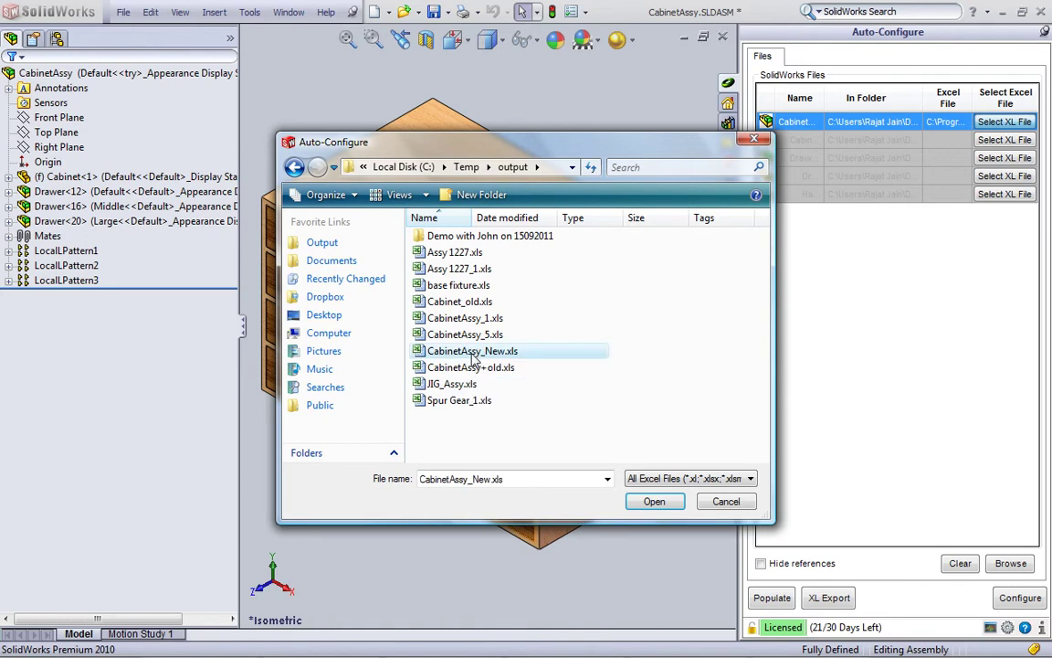
{"action": "double_click", "coordinate": [473, 355]}
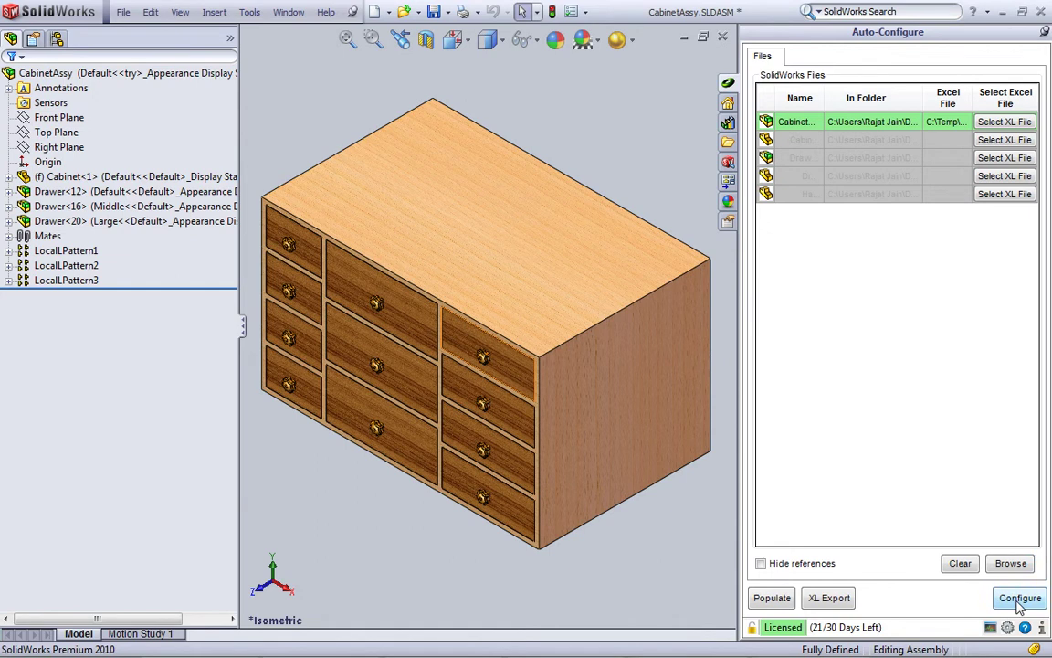
Run Configure to build CabinetAssy's configurations from CabinetAssy_New.xls
{"action": "left_click", "coordinate": [1019, 601]}
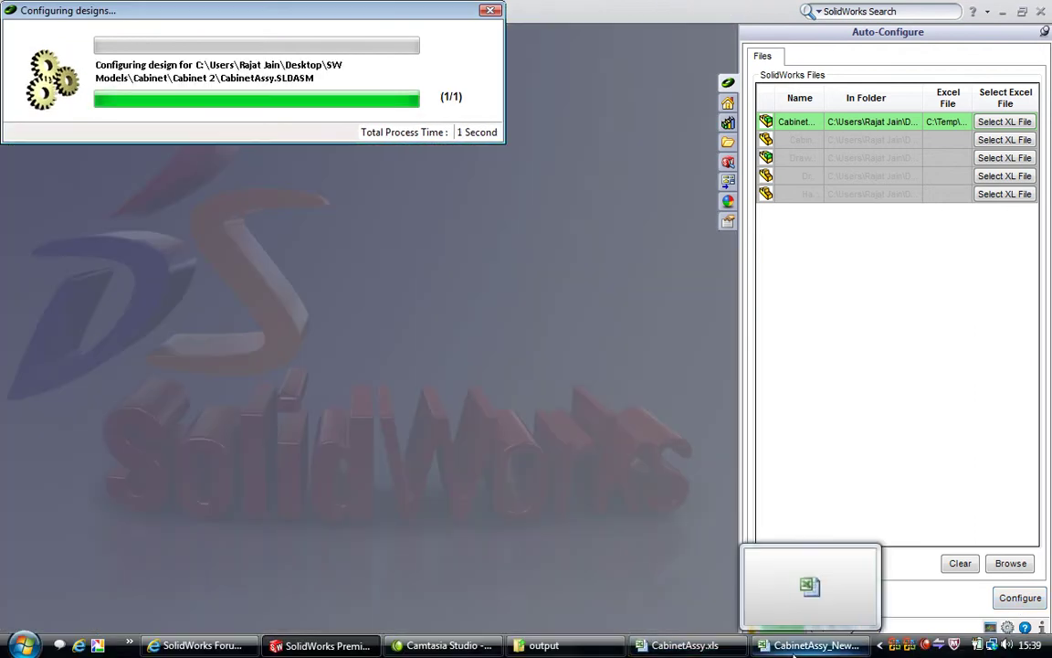
Check the Cab_1 output names and C:\temp\output folders in cells F1–J2 of CabinetAssy_New.xls
{"action": "left_click", "coordinate": [793, 648]}
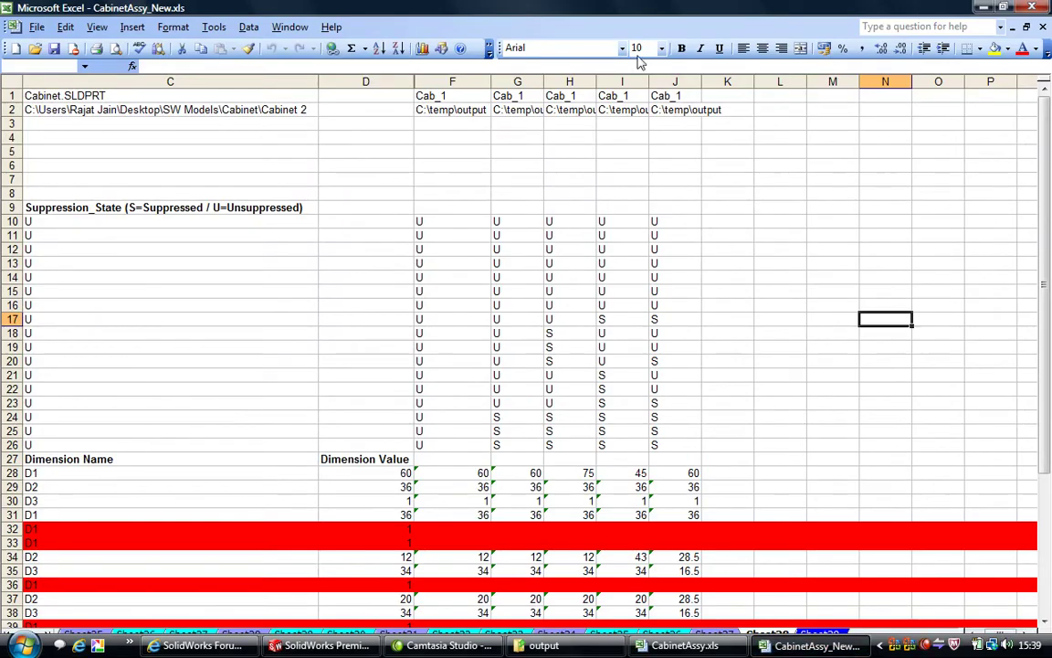
{"action": "left_click", "coordinate": [461, 109]}
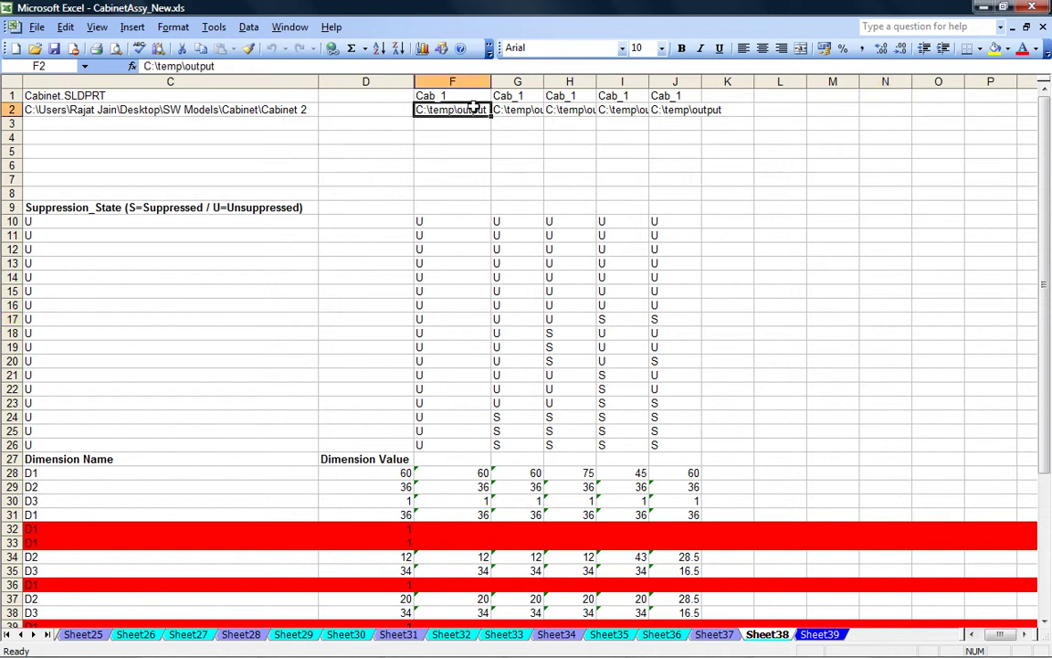
{"action": "left_click", "coordinate": [508, 95]}
{"action": "left_click", "coordinate": [512, 109]}
{"action": "left_click", "coordinate": [560, 95]}
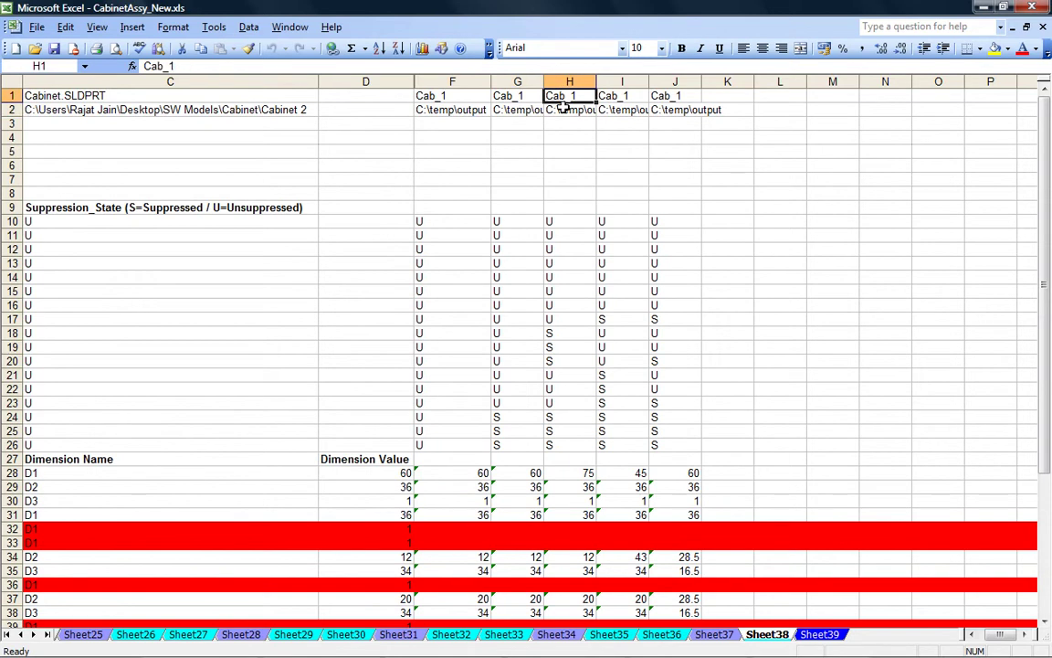
{"action": "left_click", "coordinate": [563, 109]}
{"action": "left_click", "coordinate": [613, 95]}
{"action": "left_click", "coordinate": [622, 109]}
{"action": "left_click", "coordinate": [679, 96]}
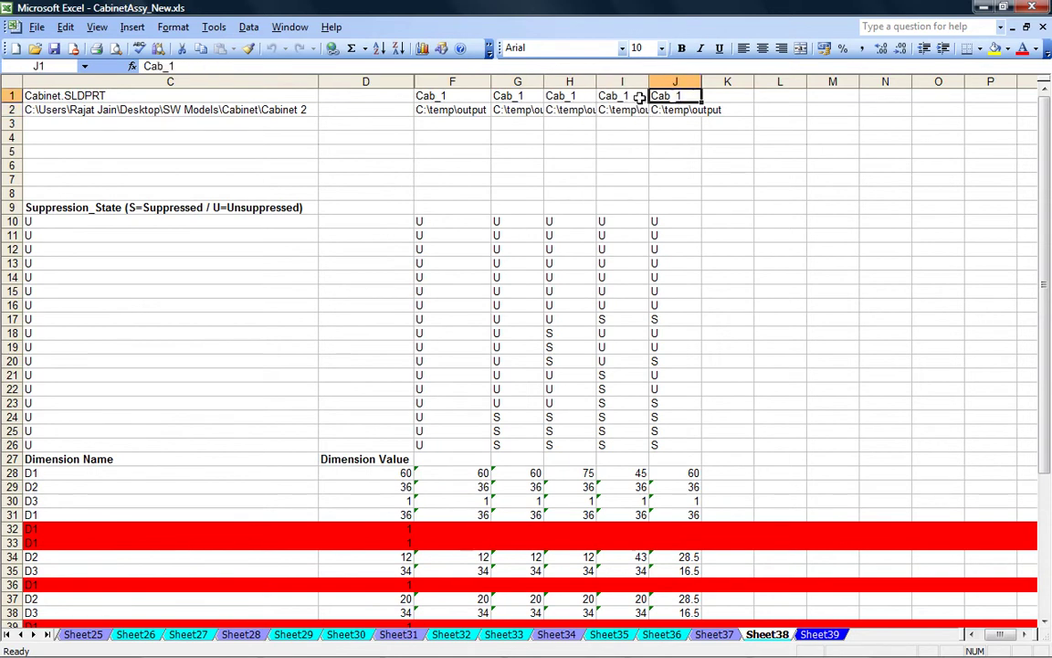
{"action": "left_click", "coordinate": [431, 96]}
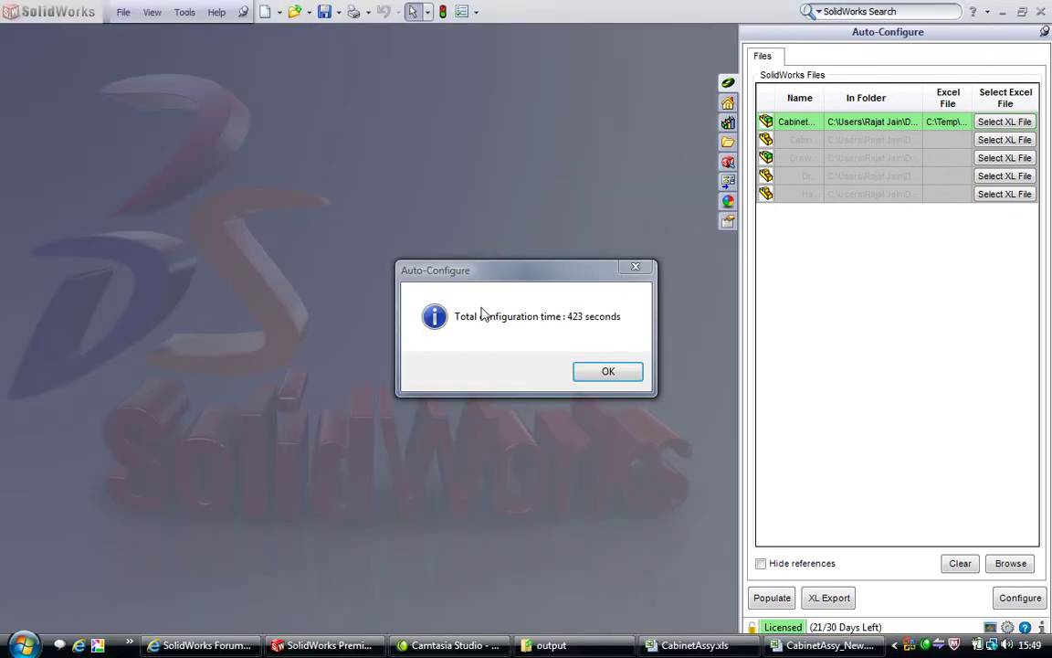
Dismiss the completion notice reporting a total configuration time of 423 seconds
{"action": "left_click", "coordinate": [609, 372]}
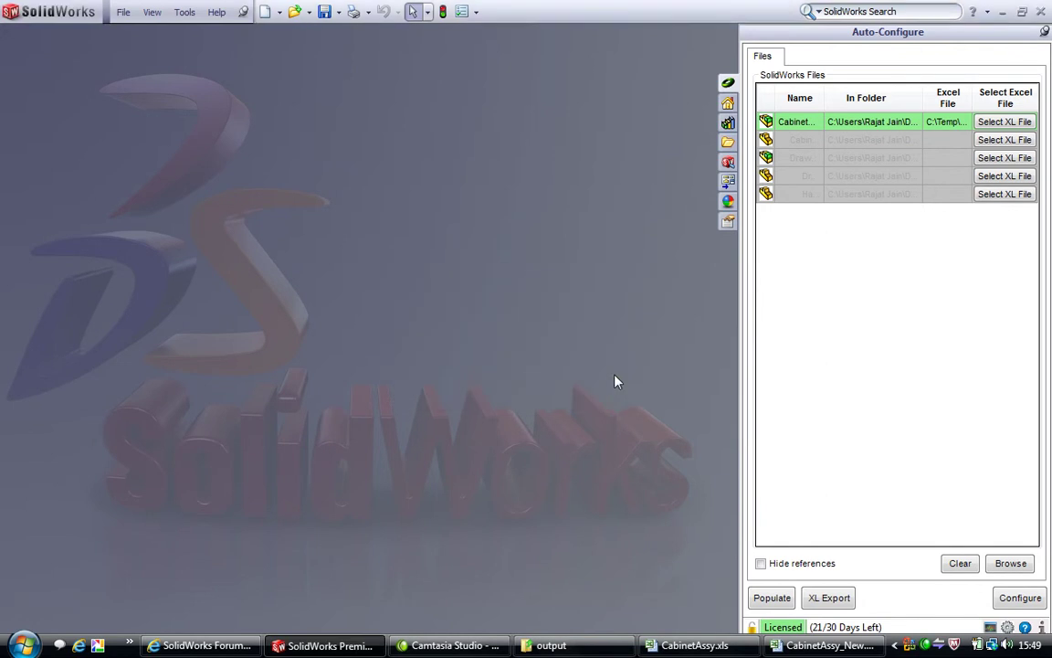
Clear the Auto-Configure file list and open Cab_1_Assy.sldasm from C:\Temp\output
{"action": "left_click", "coordinate": [961, 564]}
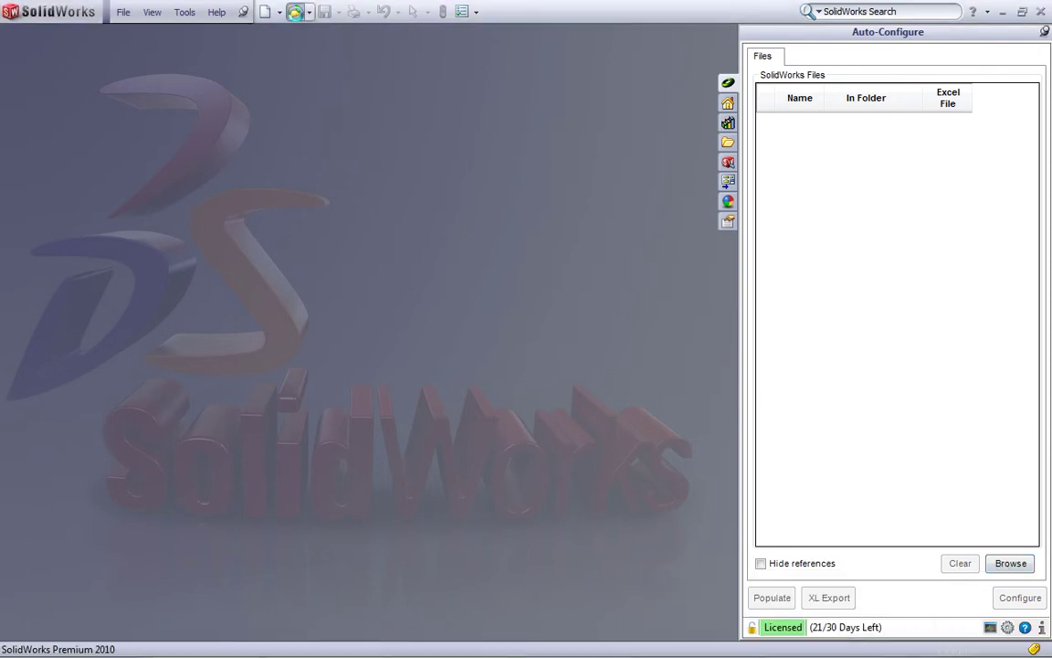
{"action": "left_click", "coordinate": [295, 11]}
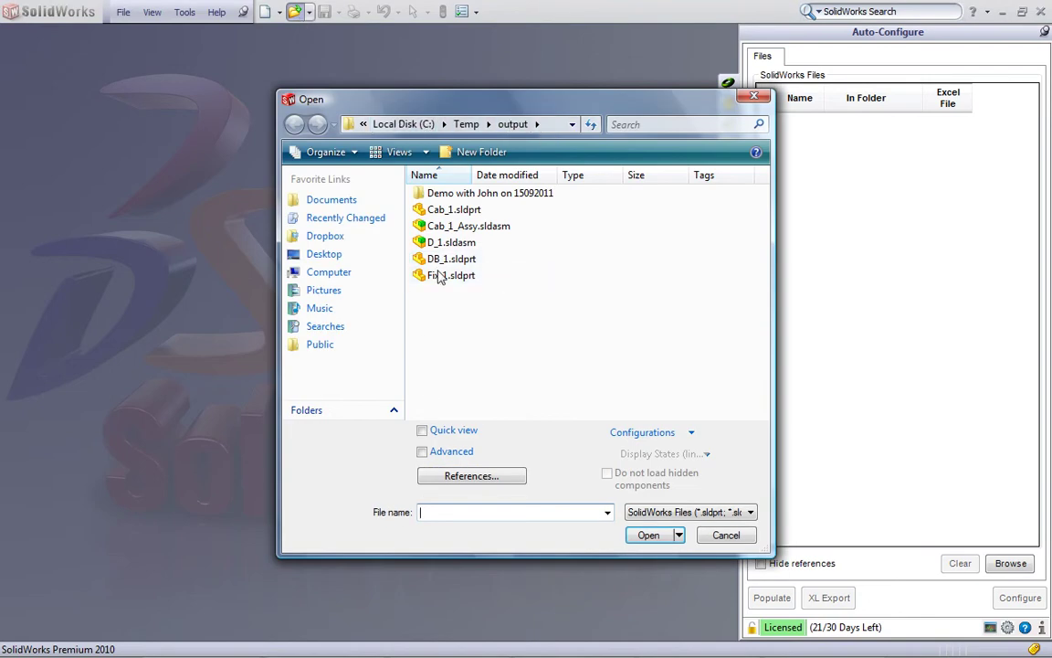
{"action": "double_click", "coordinate": [479, 228]}
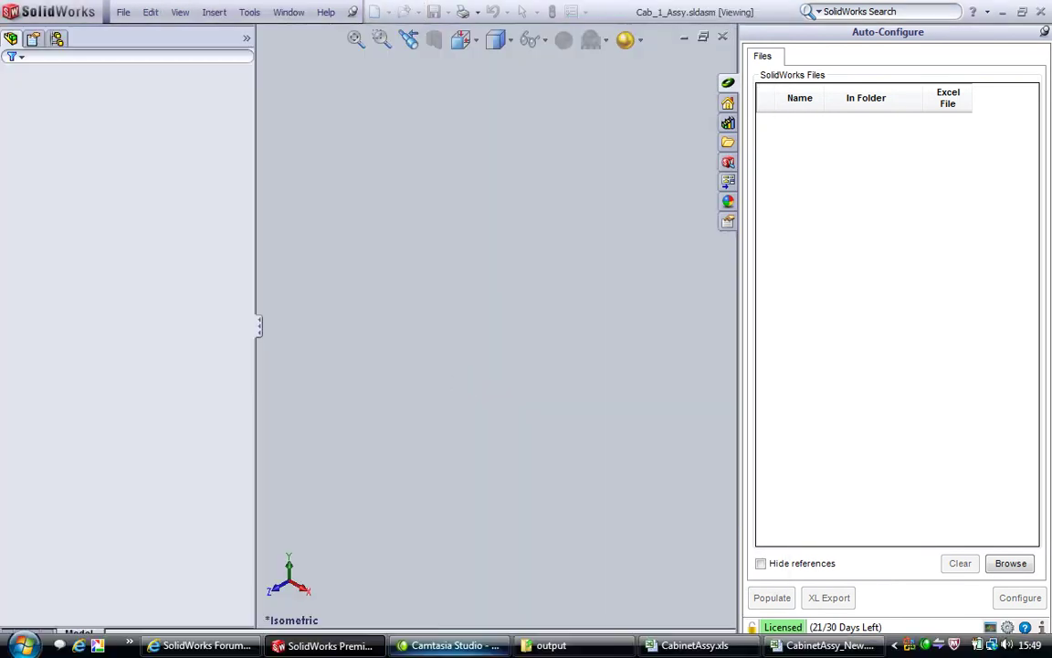
In the ConfigurationManager, browse the generated configurations and activate AC1
{"action": "left_click", "coordinate": [59, 41]}
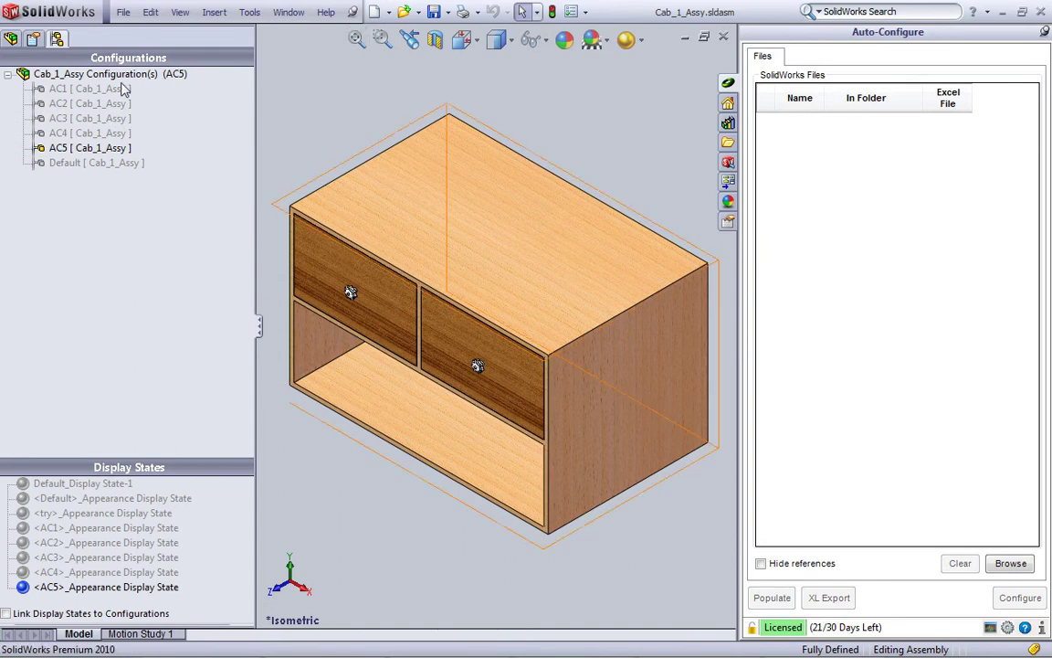
{"action": "left_click", "coordinate": [91, 148]}
{"action": "left_click", "coordinate": [103, 133]}
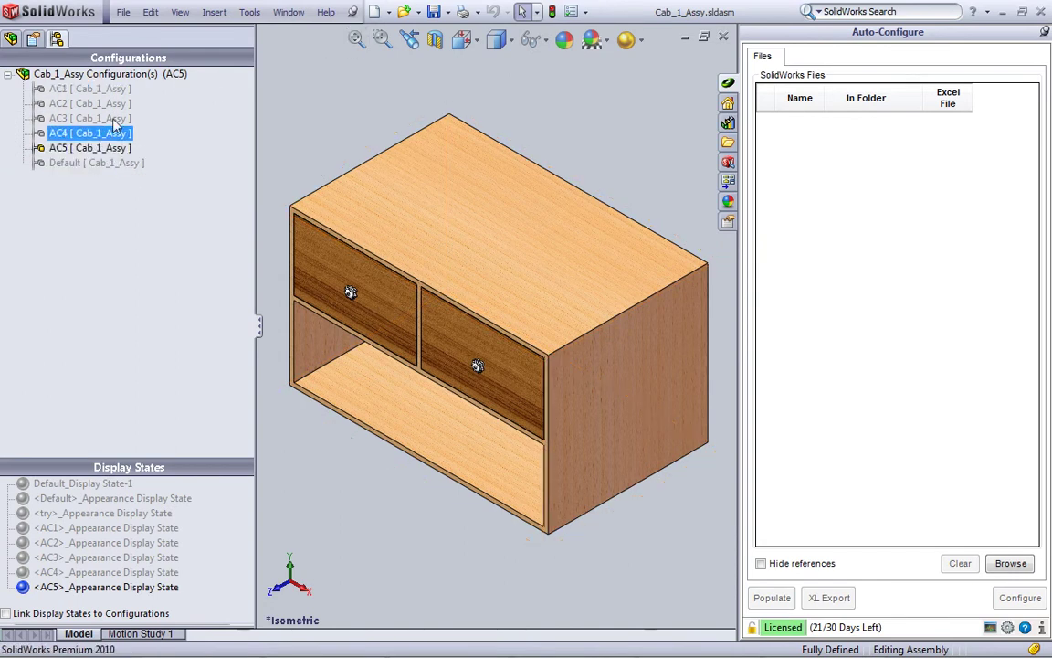
{"action": "left_click", "coordinate": [111, 89]}
{"action": "left_click", "coordinate": [108, 103]}
{"action": "left_click", "coordinate": [114, 148]}
{"action": "left_click", "coordinate": [113, 89]}
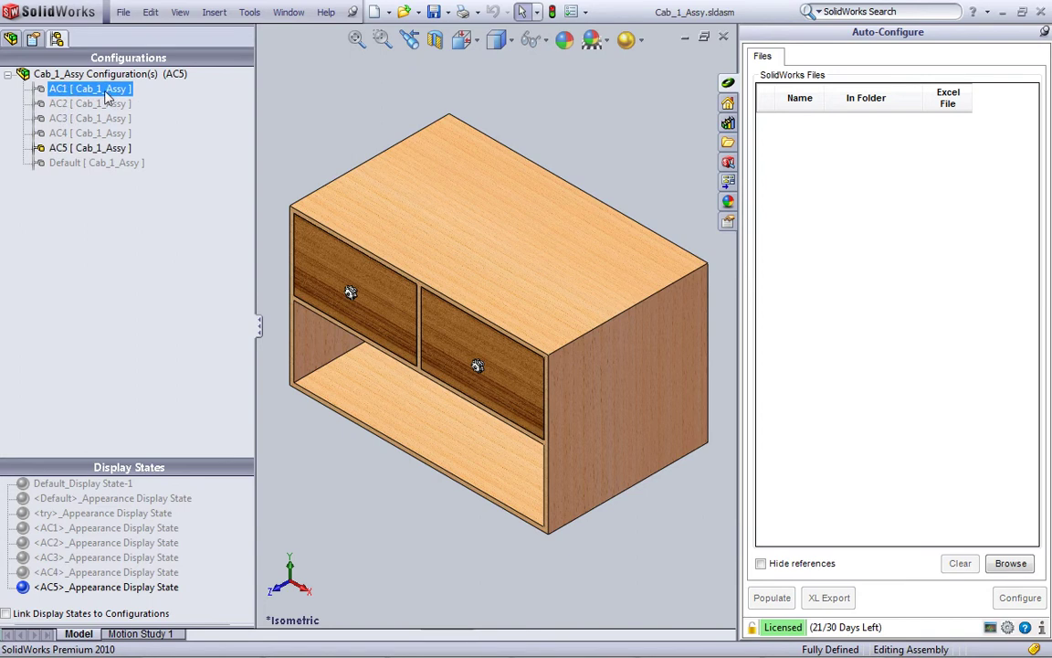
{"action": "double_click", "coordinate": [115, 90]}
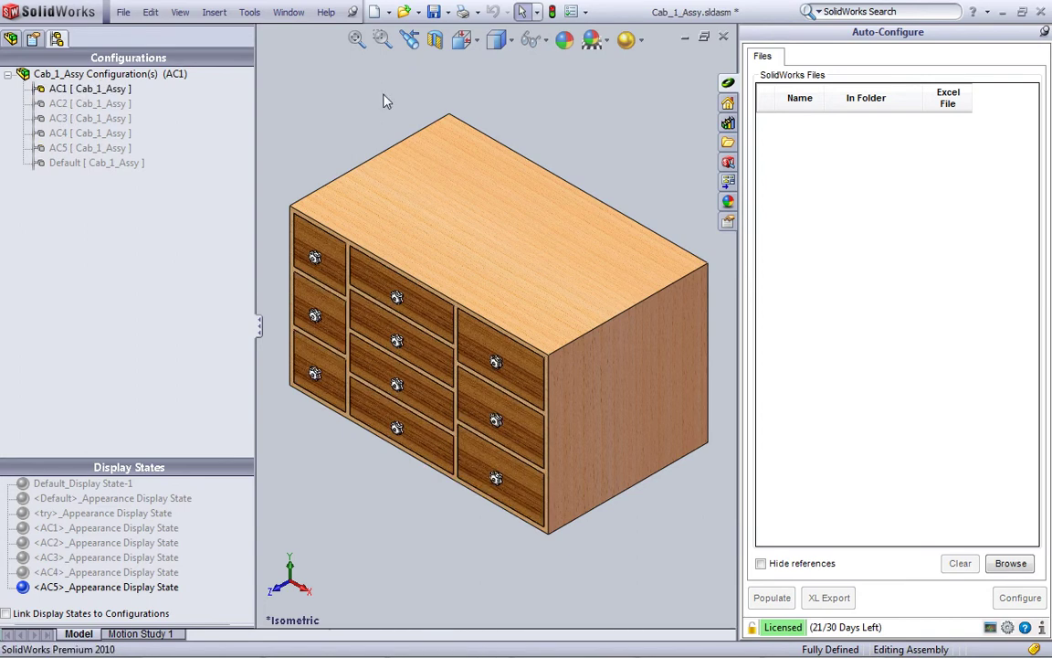
Show configurations AC2 and then AC3 of Cab_1_Assy
{"action": "left_click", "coordinate": [119, 105]}
{"action": "right_click", "coordinate": [118, 105]}
{"action": "left_click", "coordinate": [183, 110]}
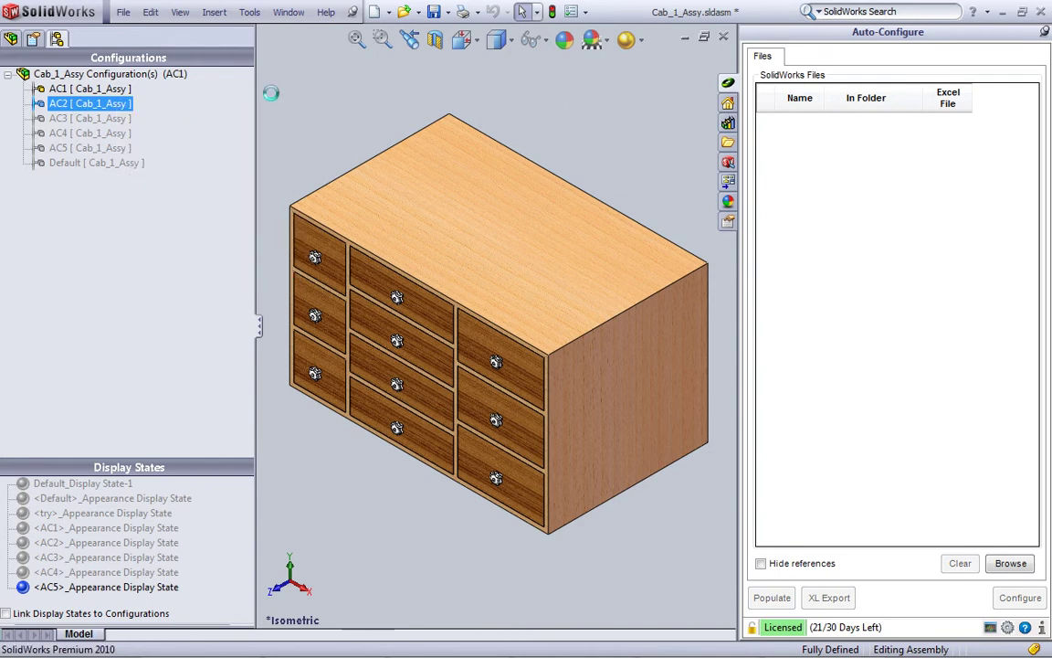
{"action": "left_click", "coordinate": [126, 119]}
{"action": "right_click", "coordinate": [126, 119]}
{"action": "left_click", "coordinate": [151, 128]}
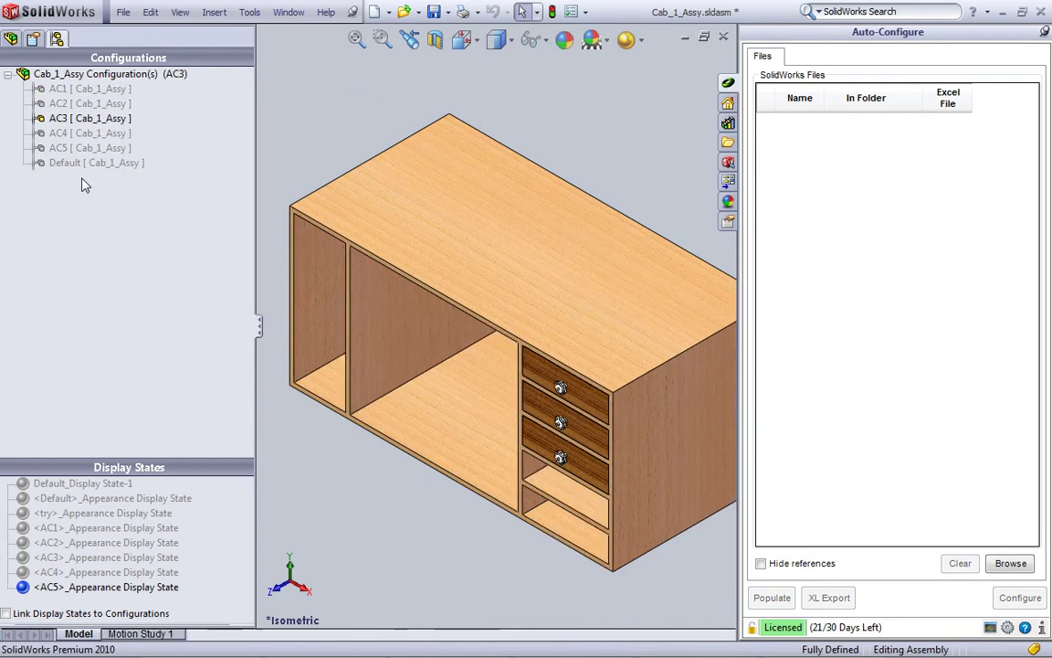
Show configurations AC4 and AC5, then switch back to the Default configuration
{"action": "left_click", "coordinate": [96, 134]}
{"action": "right_click", "coordinate": [99, 135]}
{"action": "left_click", "coordinate": [164, 146]}
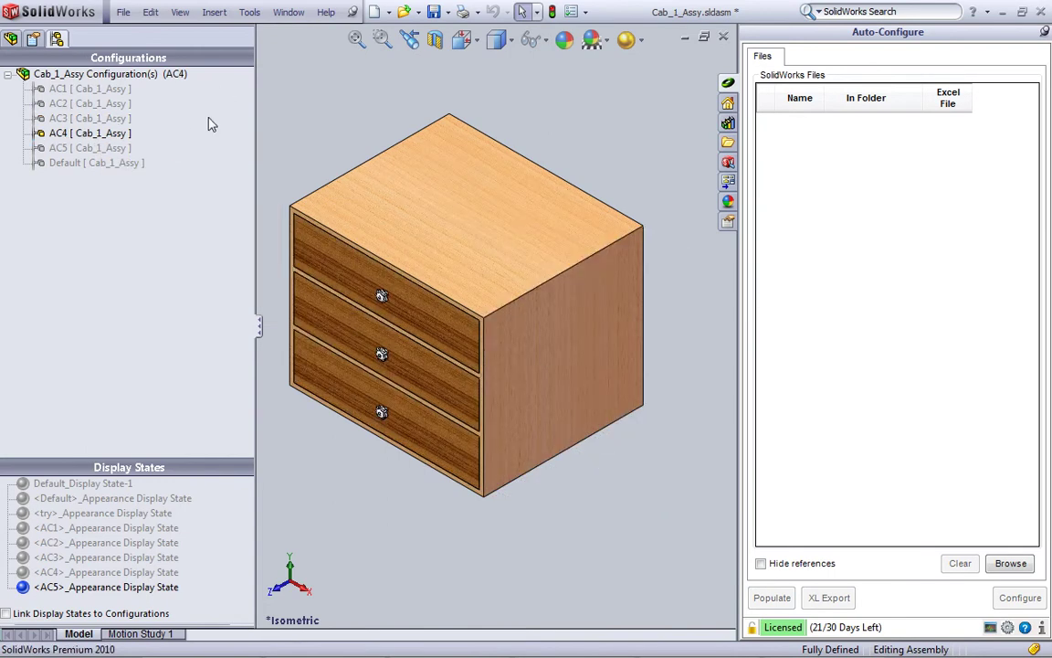
{"action": "left_click", "coordinate": [105, 148]}
{"action": "right_click", "coordinate": [126, 153]}
{"action": "left_click", "coordinate": [195, 161]}
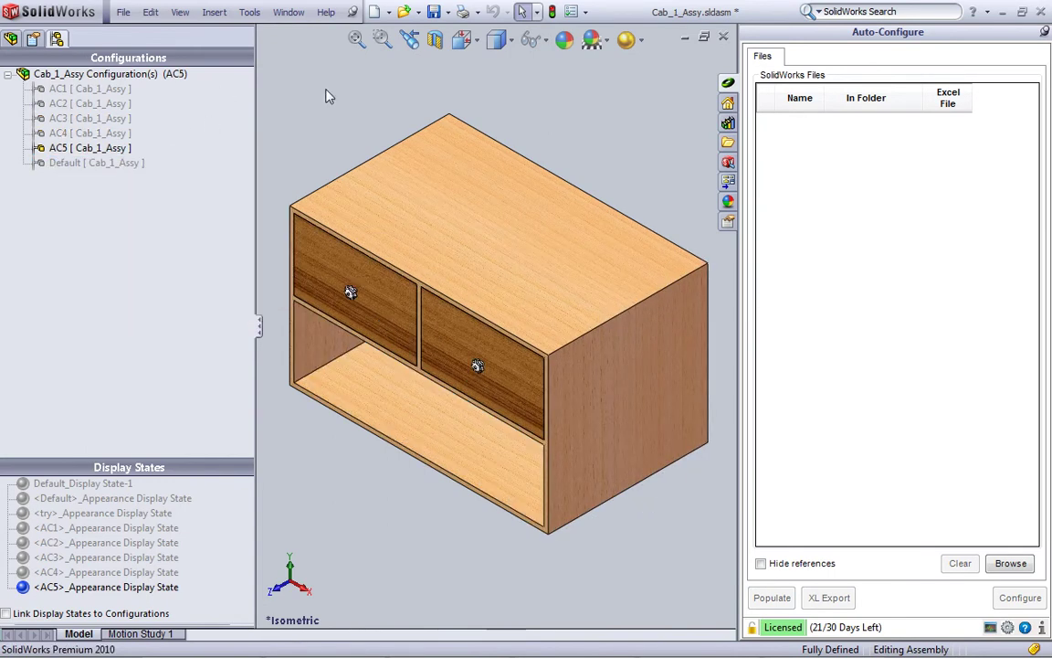
{"action": "left_click", "coordinate": [111, 162]}
{"action": "right_click", "coordinate": [112, 162]}
{"action": "left_click", "coordinate": [183, 170]}
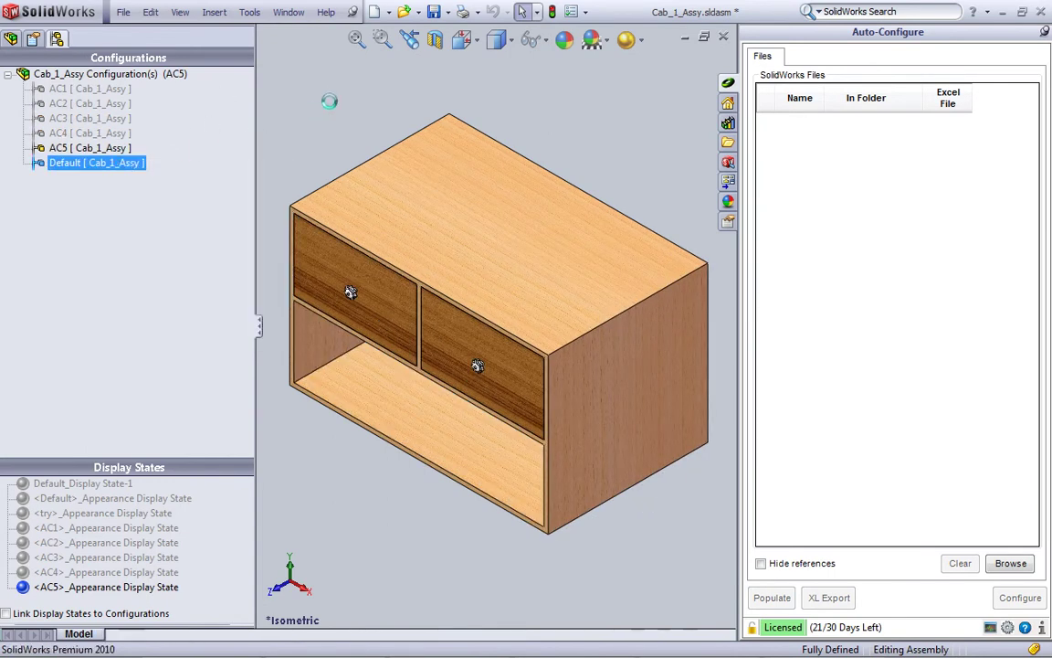